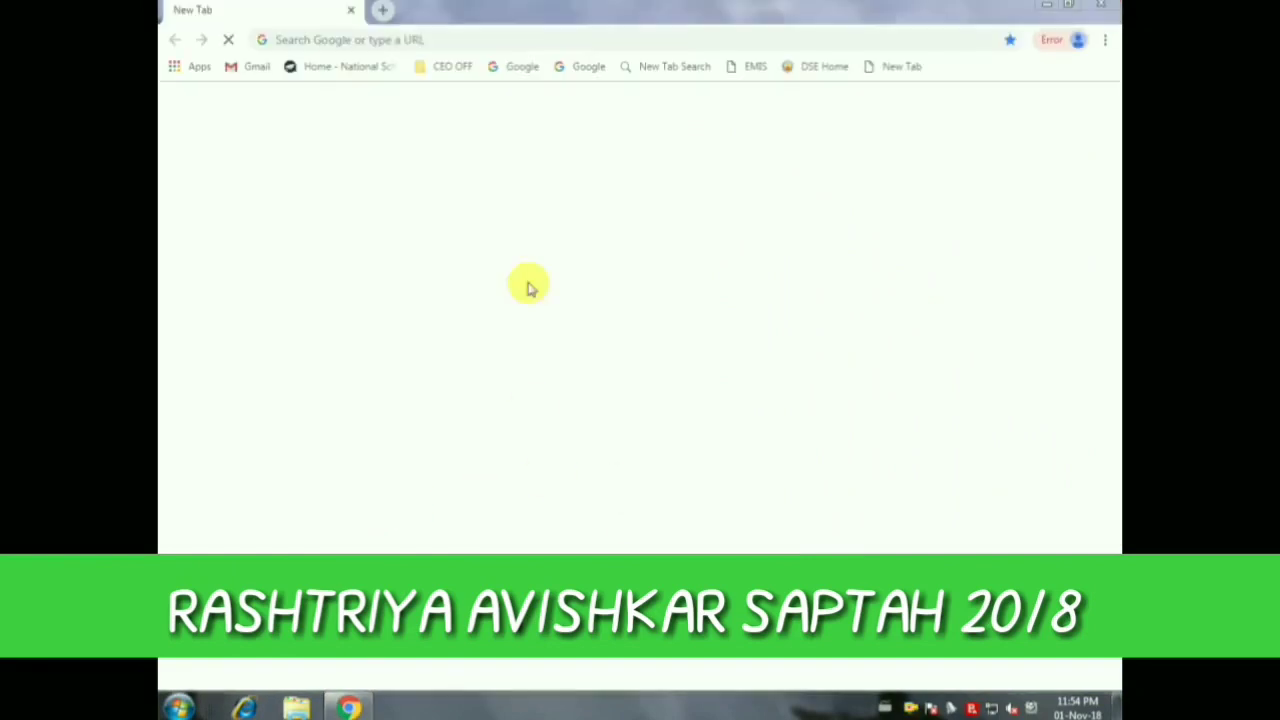
{"action": "type", "text": "http"}
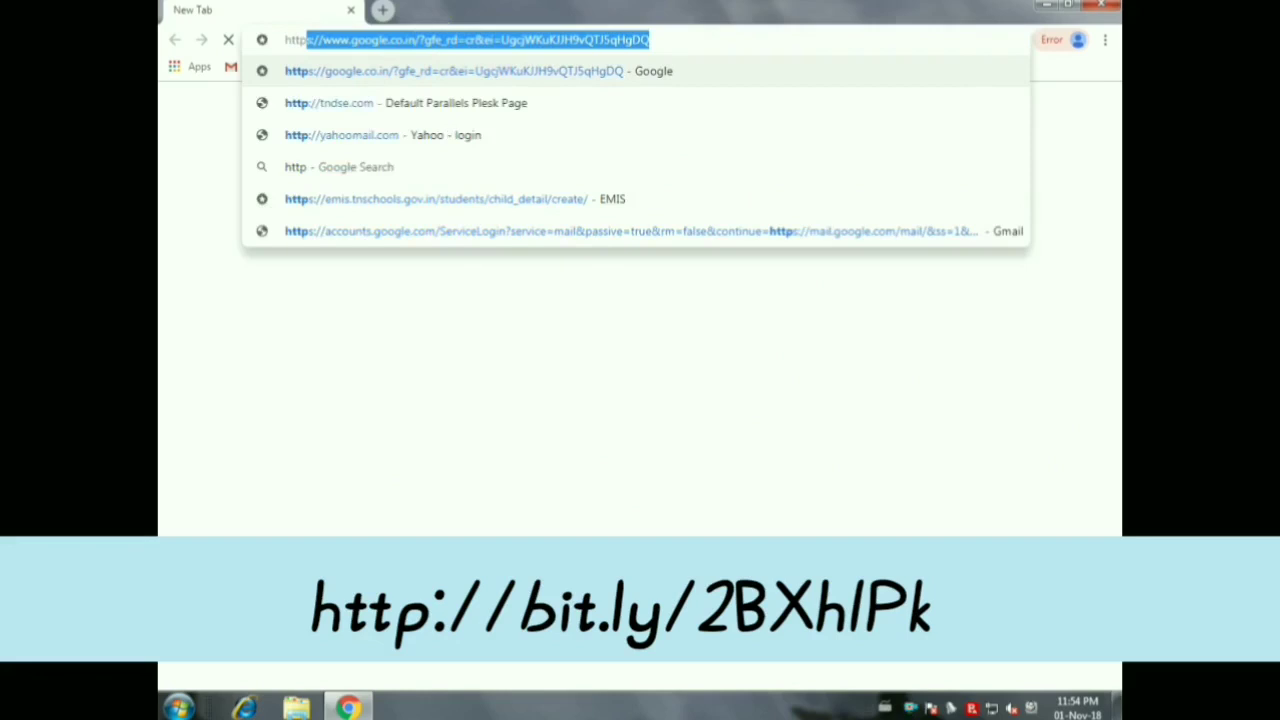
{"action": "key", "text": "Return"}
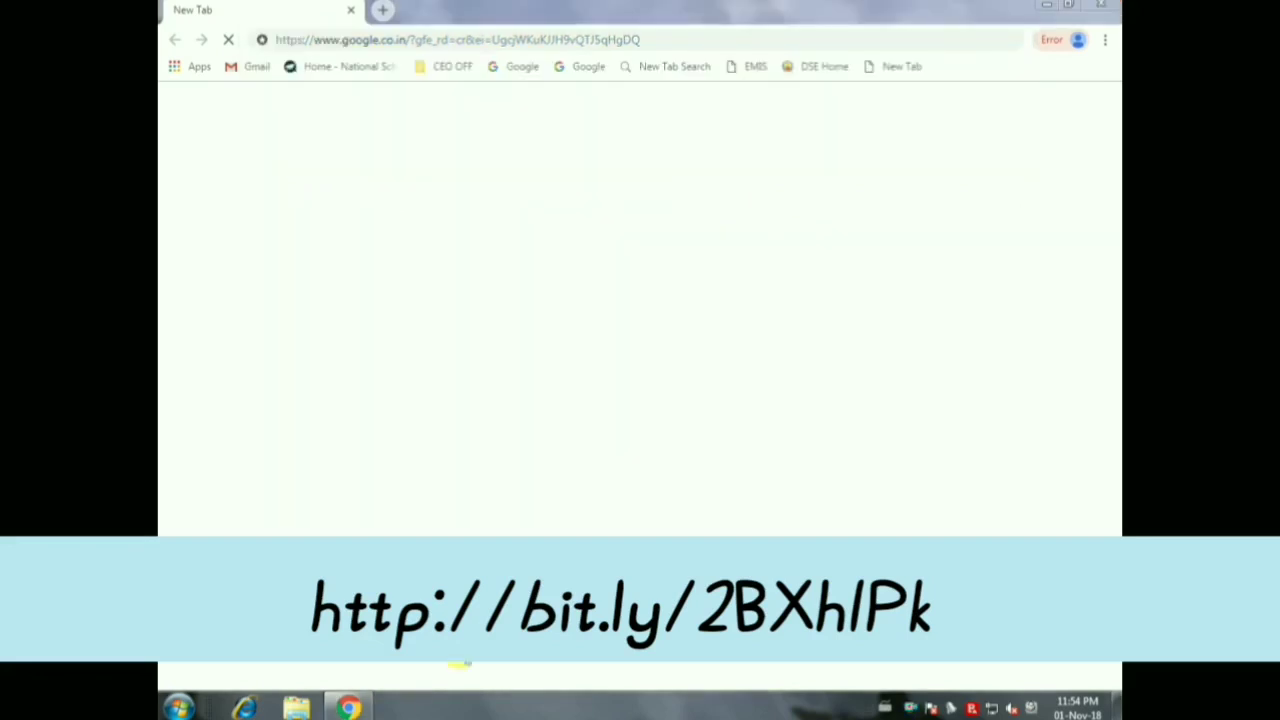
{"action": "left_click", "coordinate": [442, 344]}
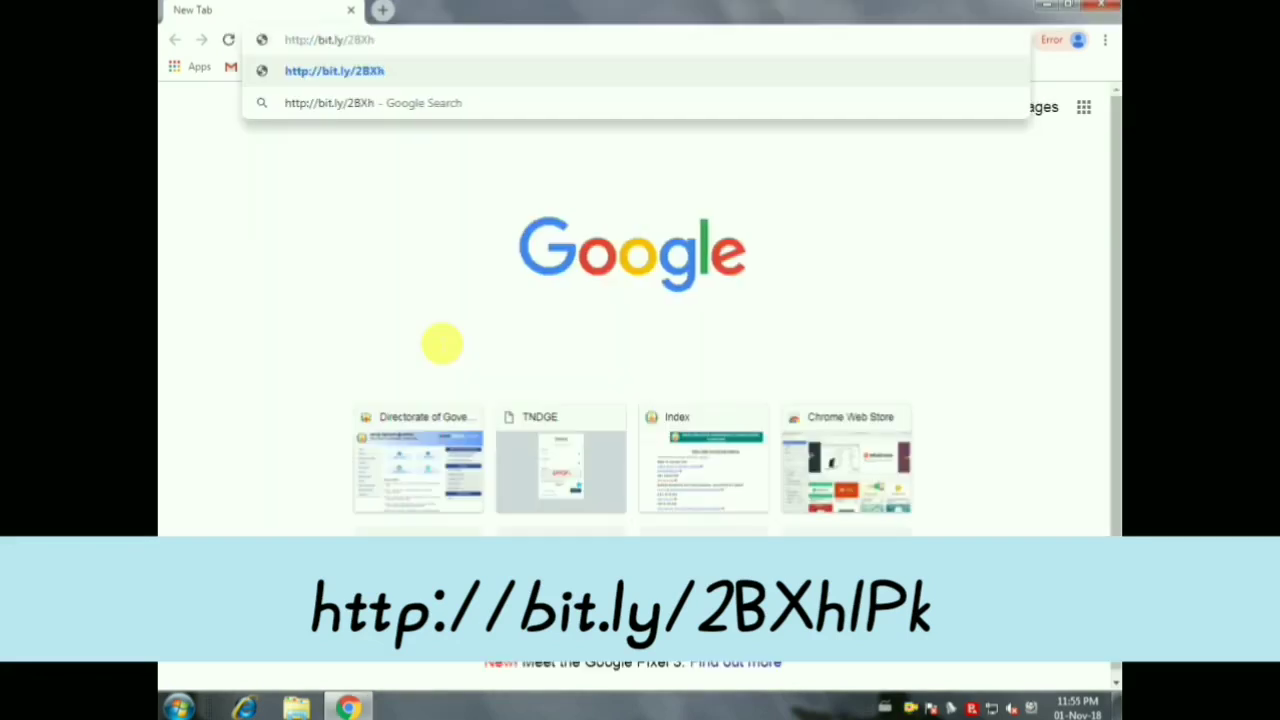
Open the shortened form link and sign in with the school's Google account password
{"action": "key", "text": "Return"}
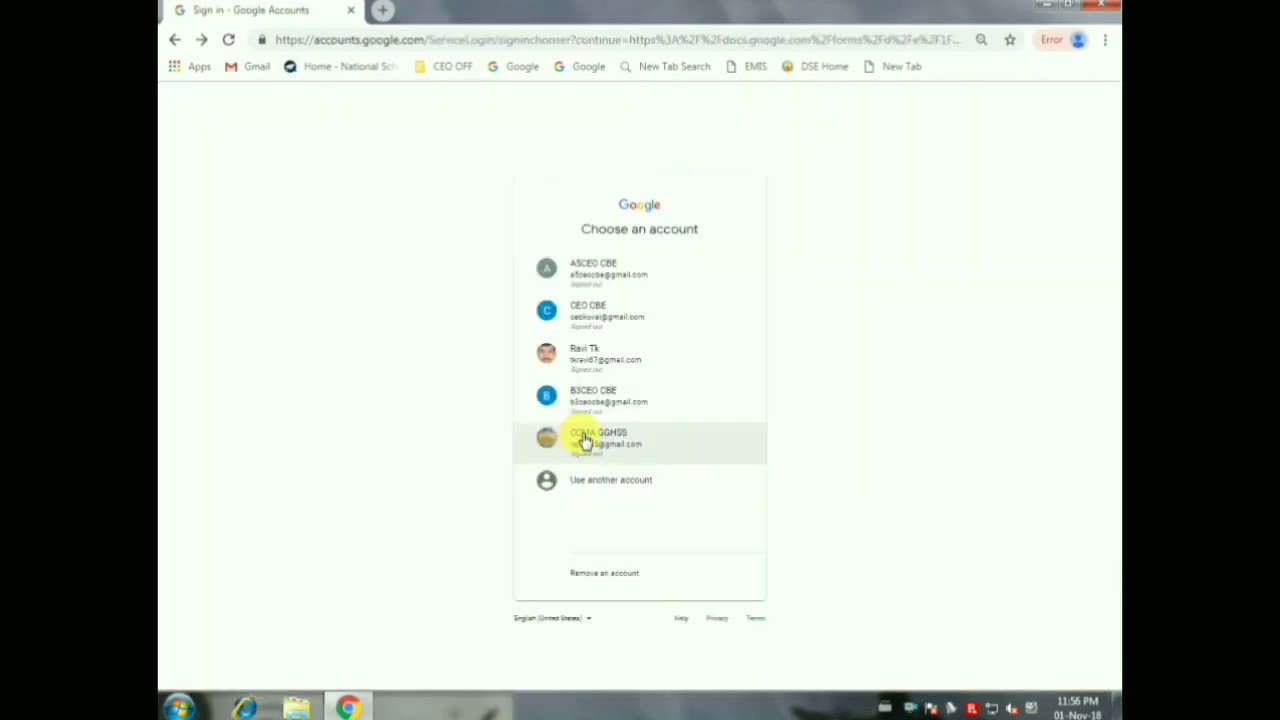
{"action": "left_click", "coordinate": [580, 437]}
{"action": "type", "text": "*"}
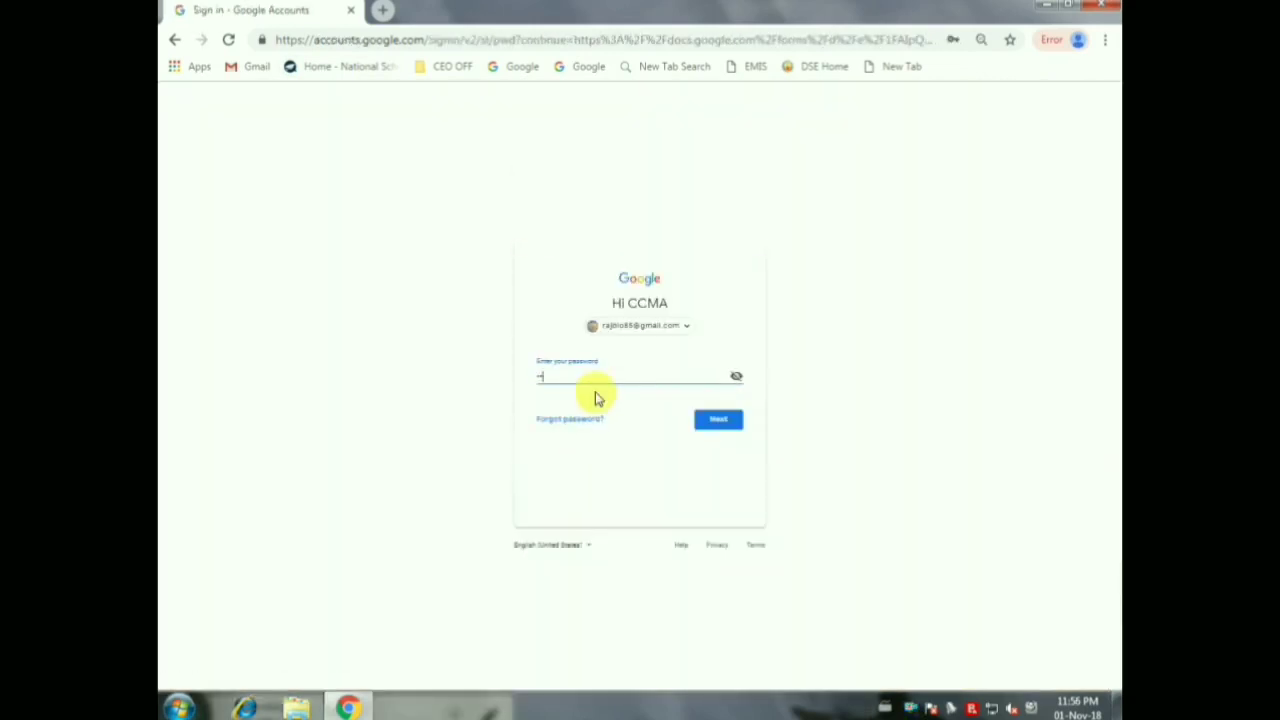
{"action": "type", "text": "**"}
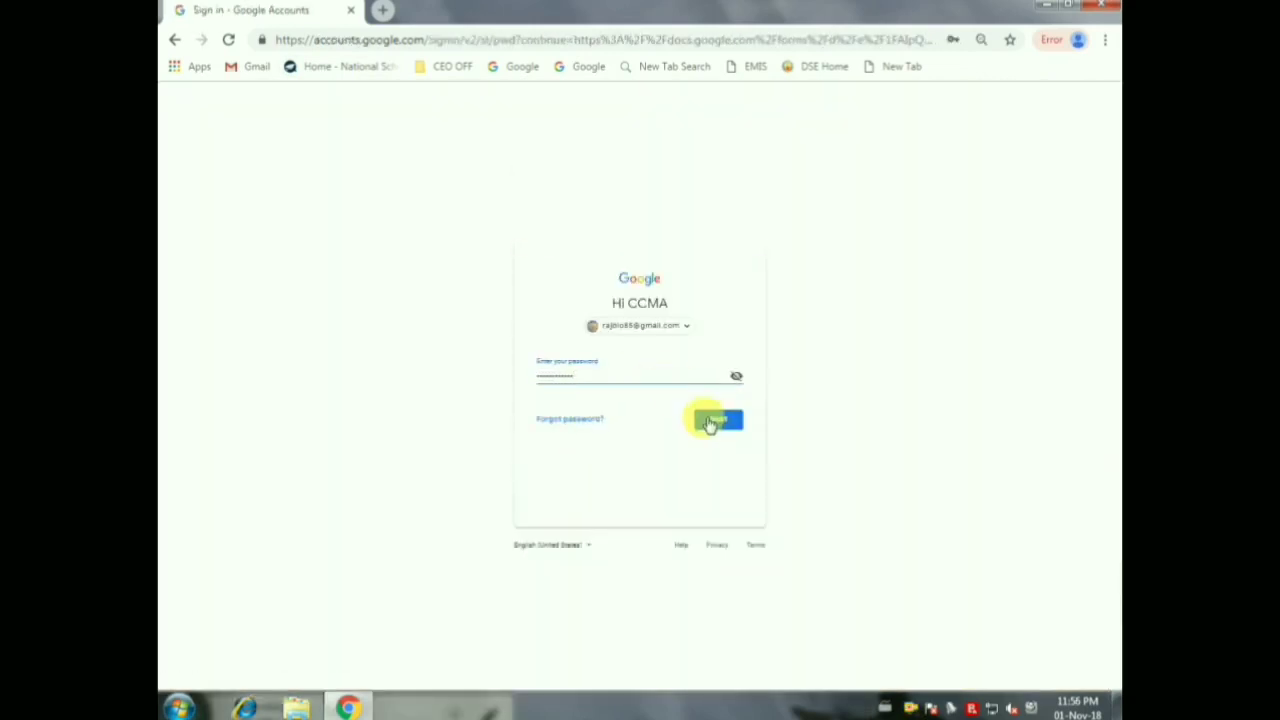
{"action": "left_click", "coordinate": [709, 421]}
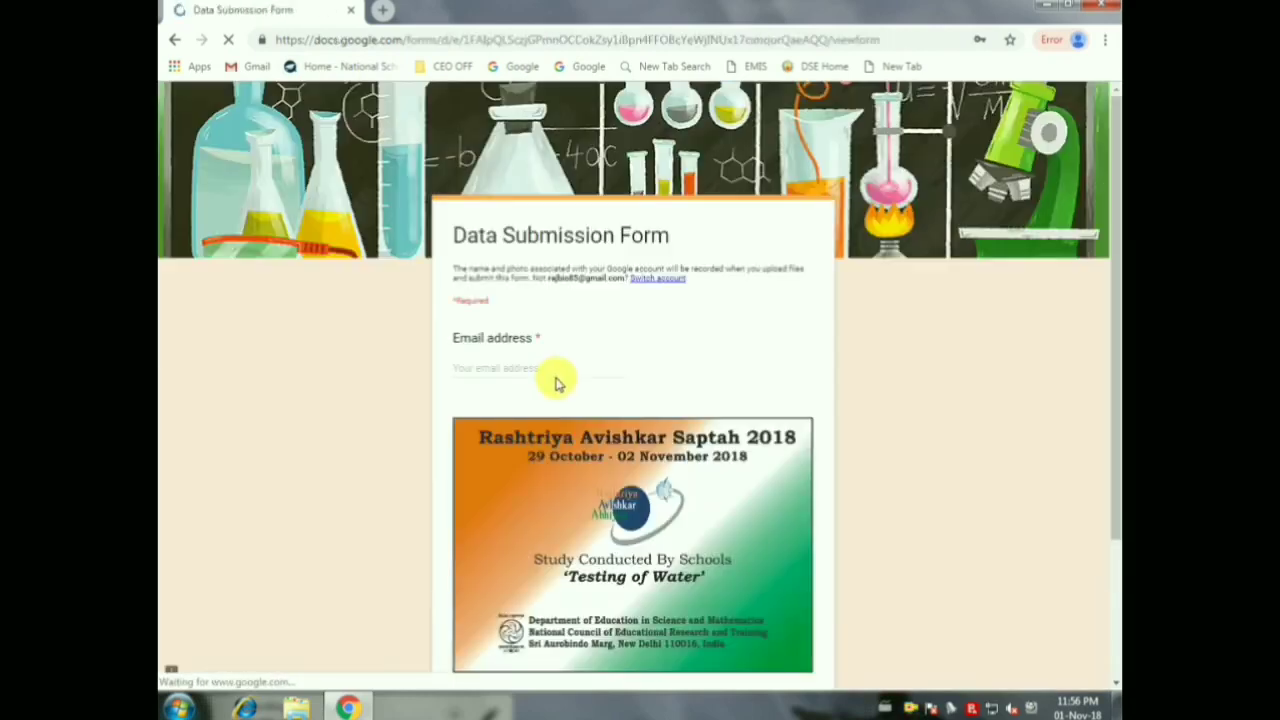
Enter the respondent's email address and continue to the School Details page
{"action": "left_click", "coordinate": [508, 372]}
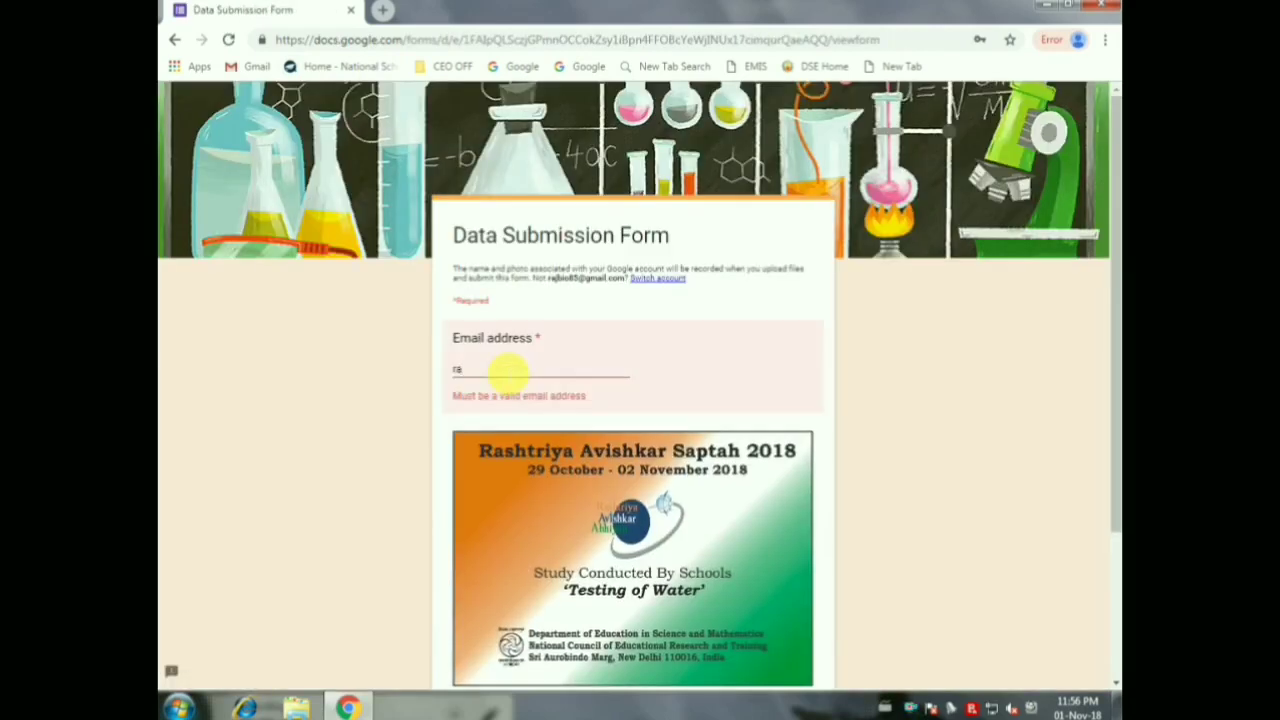
{"action": "scroll", "coordinate": [851, 386], "scroll_direction": "down", "scroll_amount": 2}
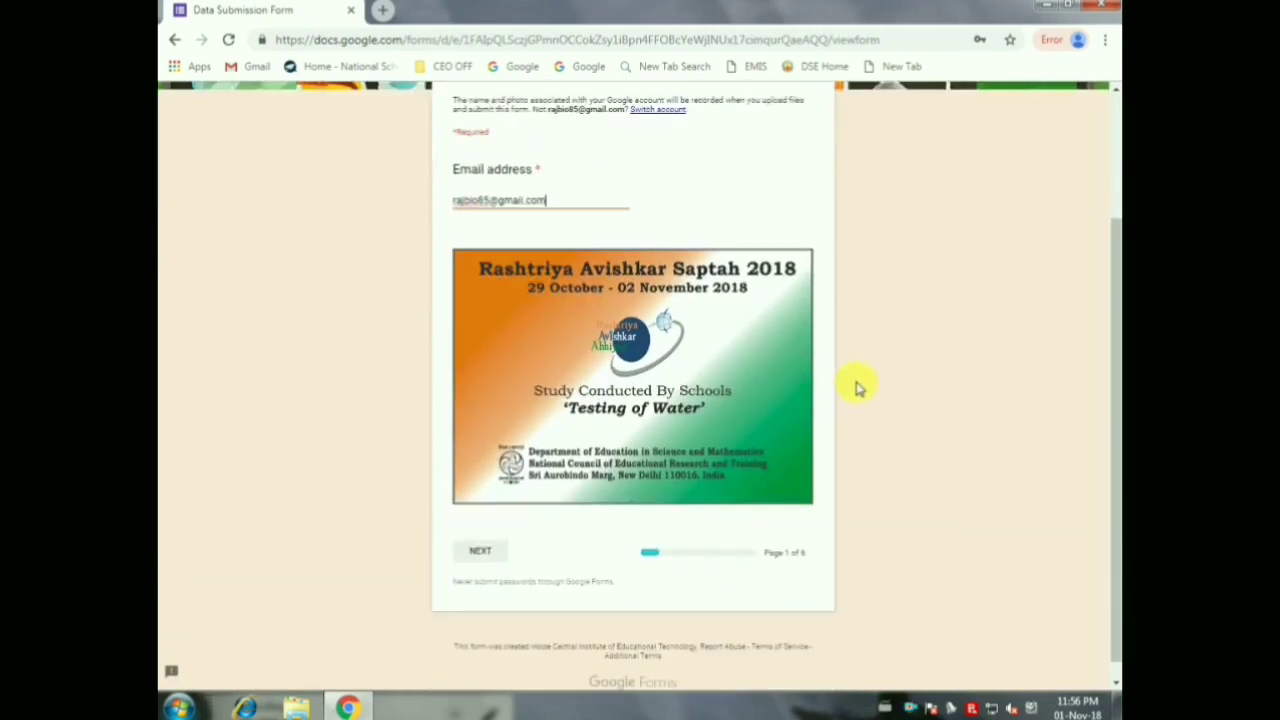
{"action": "left_click", "coordinate": [479, 537]}
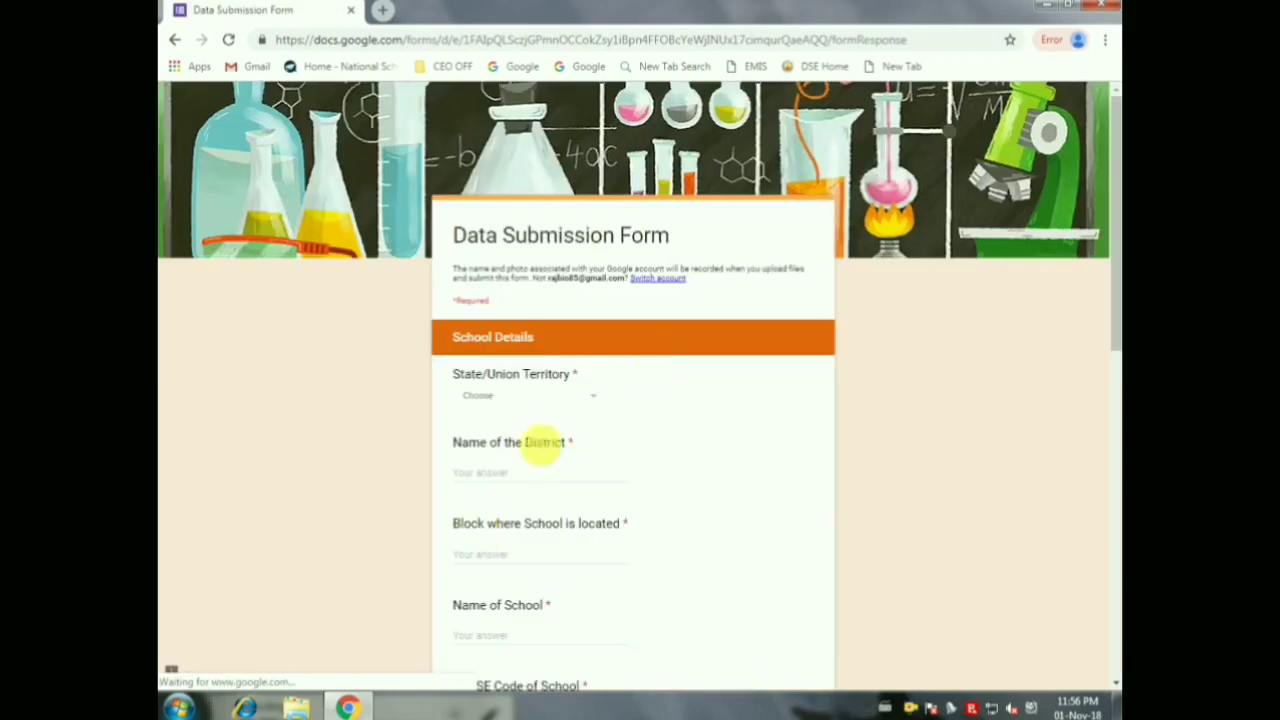
Choose Tamil Nadu as the State and enter coimbatore as the District
{"action": "left_click", "coordinate": [590, 396]}
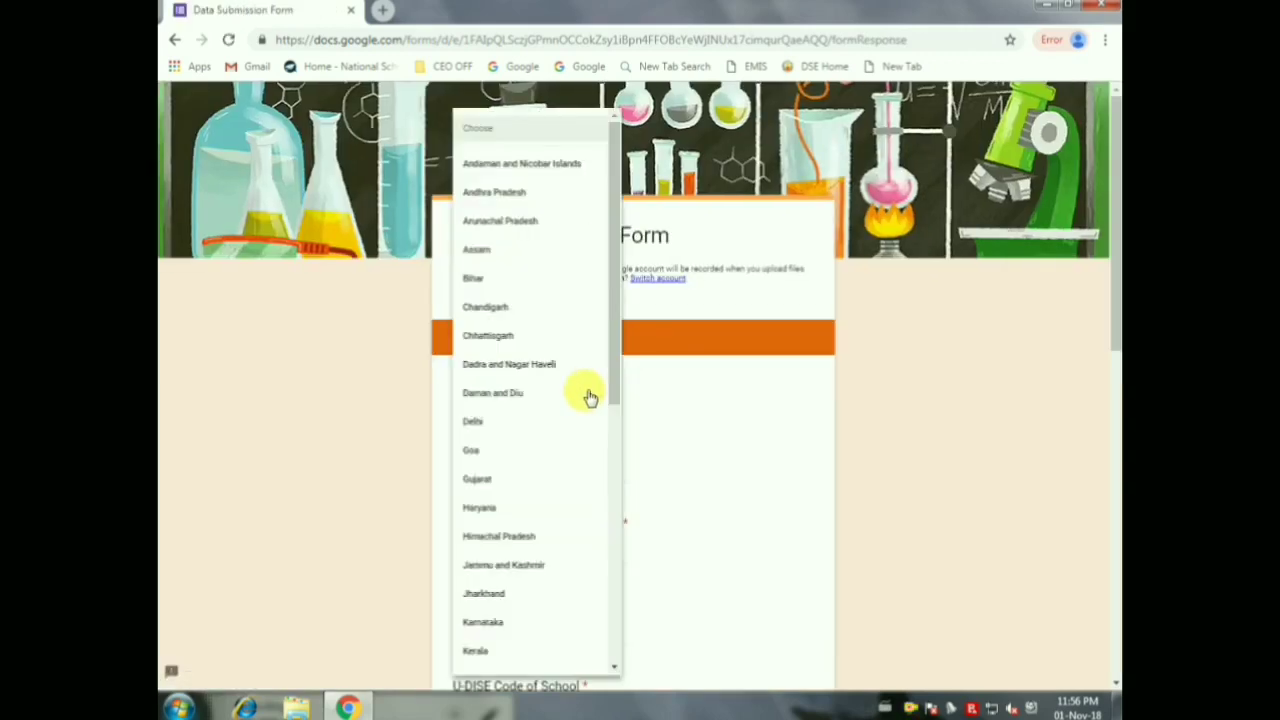
{"action": "scroll", "coordinate": [543, 509], "scroll_direction": "down", "scroll_amount": 5}
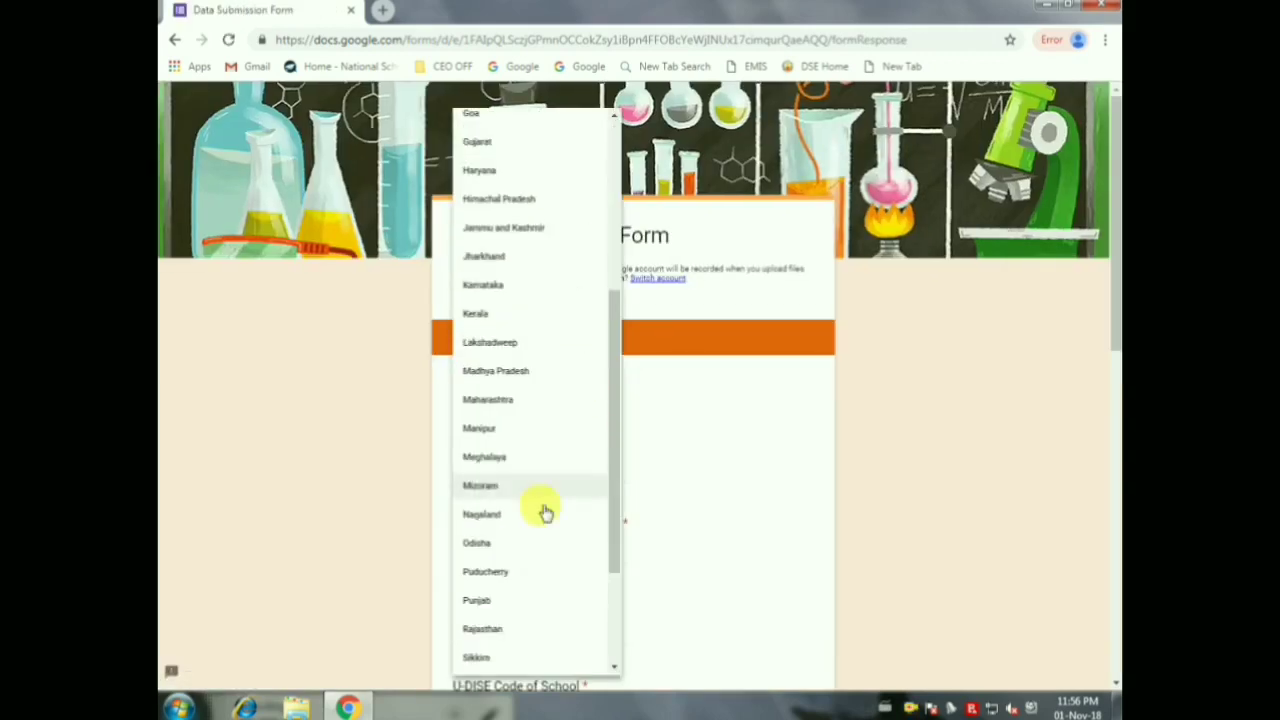
{"action": "left_click", "coordinate": [533, 511]}
{"action": "left_click", "coordinate": [558, 478]}
{"action": "type", "text": "coimbatore"}
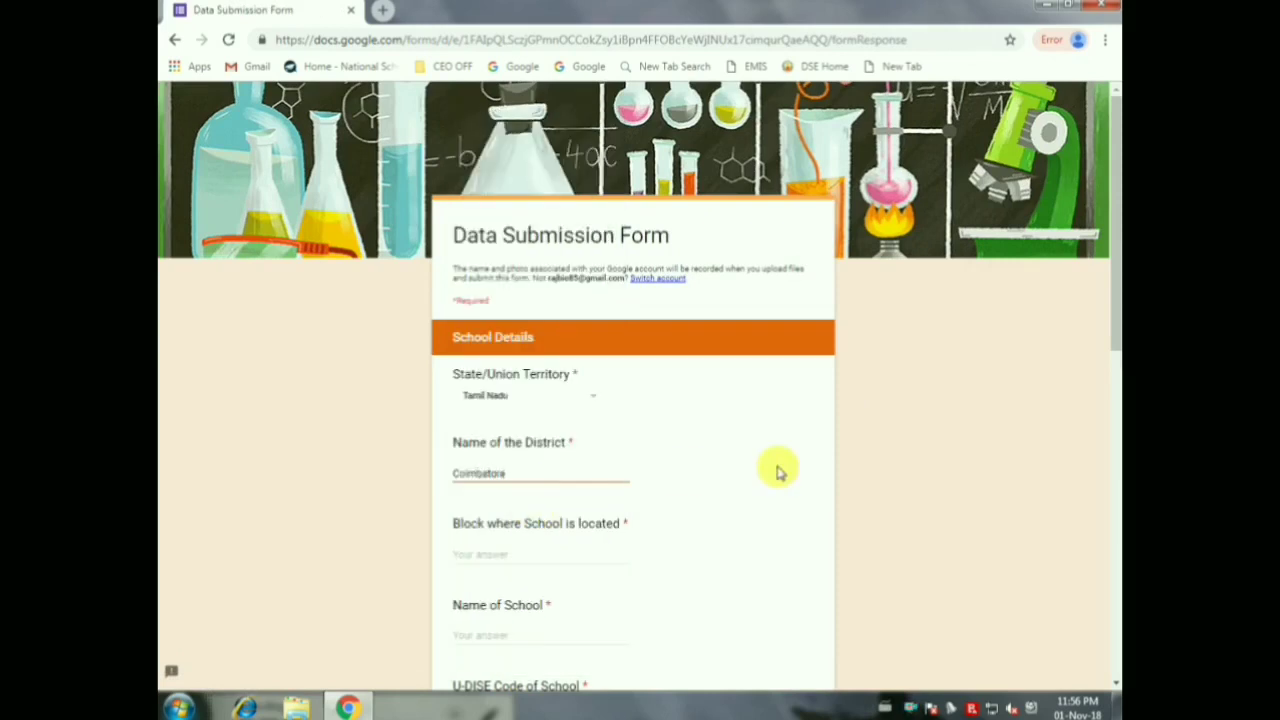
Enter 'city' as the Block and fill the school name and code answers (CCMA, 335)
{"action": "key", "text": "ctrl+plus"}
{"action": "scroll", "coordinate": [766, 434], "scroll_direction": "down", "scroll_amount": 3}
{"action": "left_click", "coordinate": [534, 463]}
{"action": "type", "text": "city"}
{"action": "left_click", "coordinate": [506, 576]}
{"action": "type", "text": "CCMA GOV"}
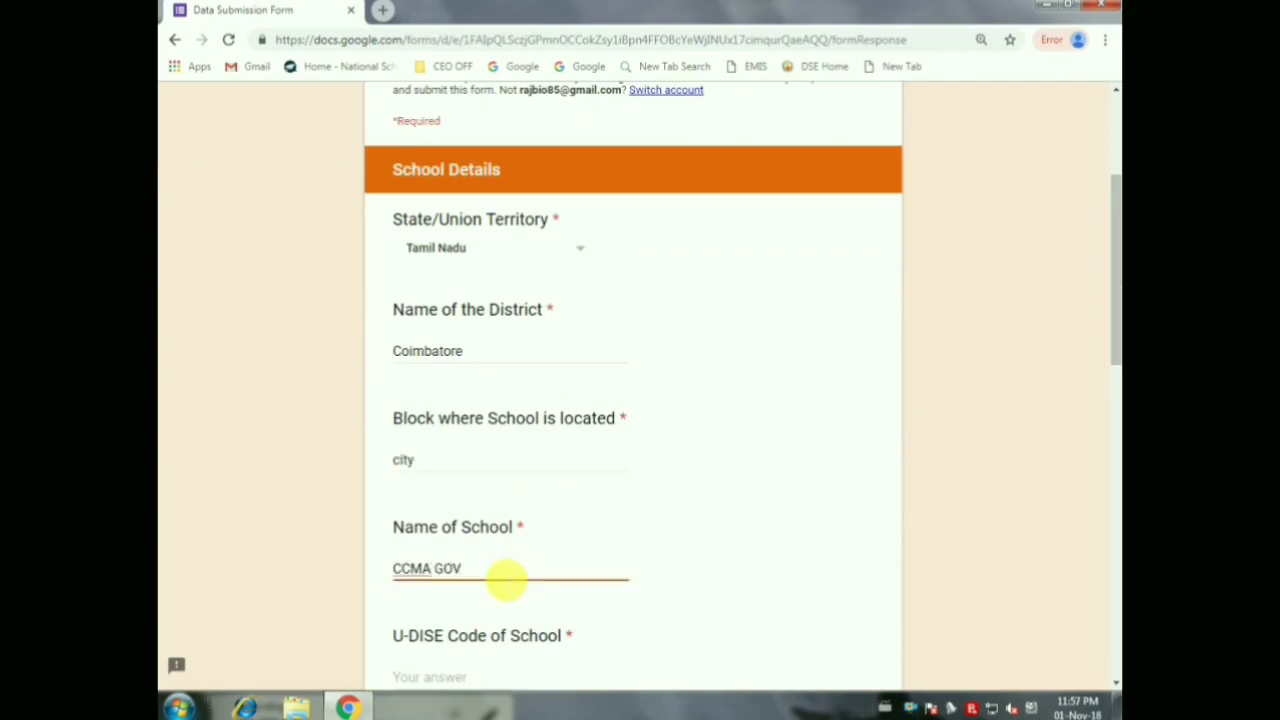
{"action": "key", "text": "BackSpace"}
{"action": "key", "text": "BackSpace"}
{"action": "key", "text": "BackSpace"}
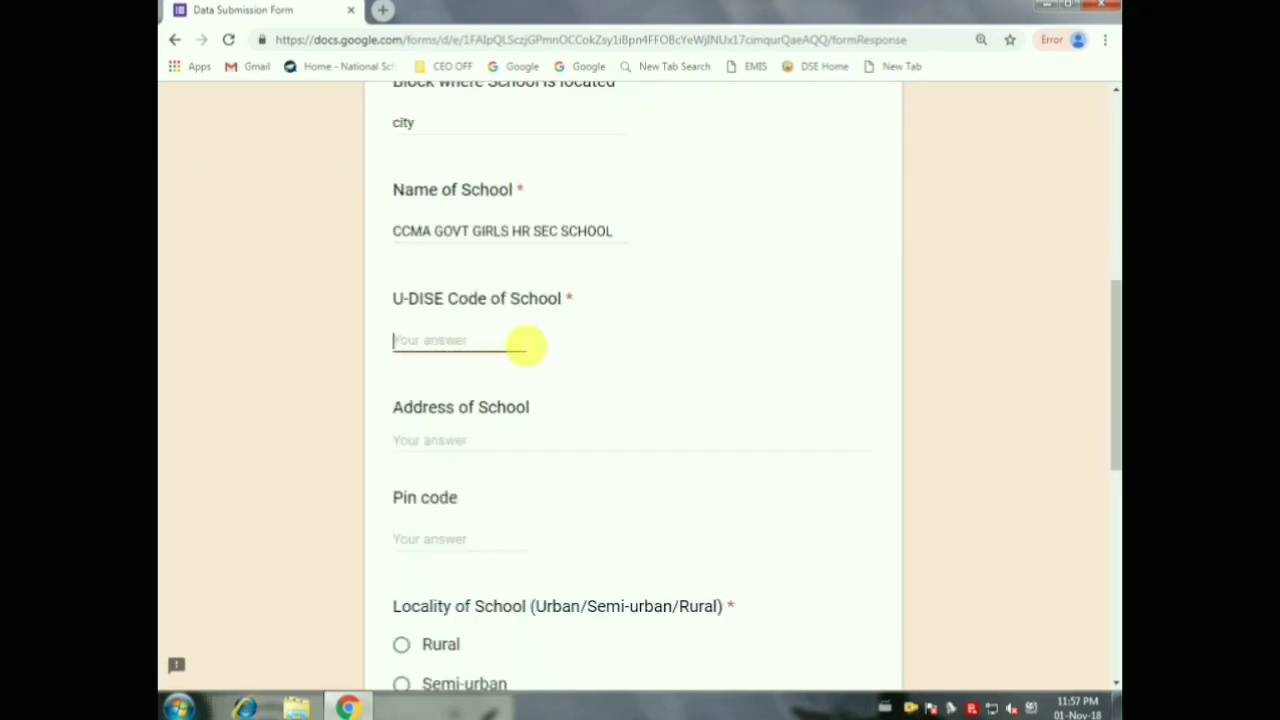
{"action": "type", "text": "335"}
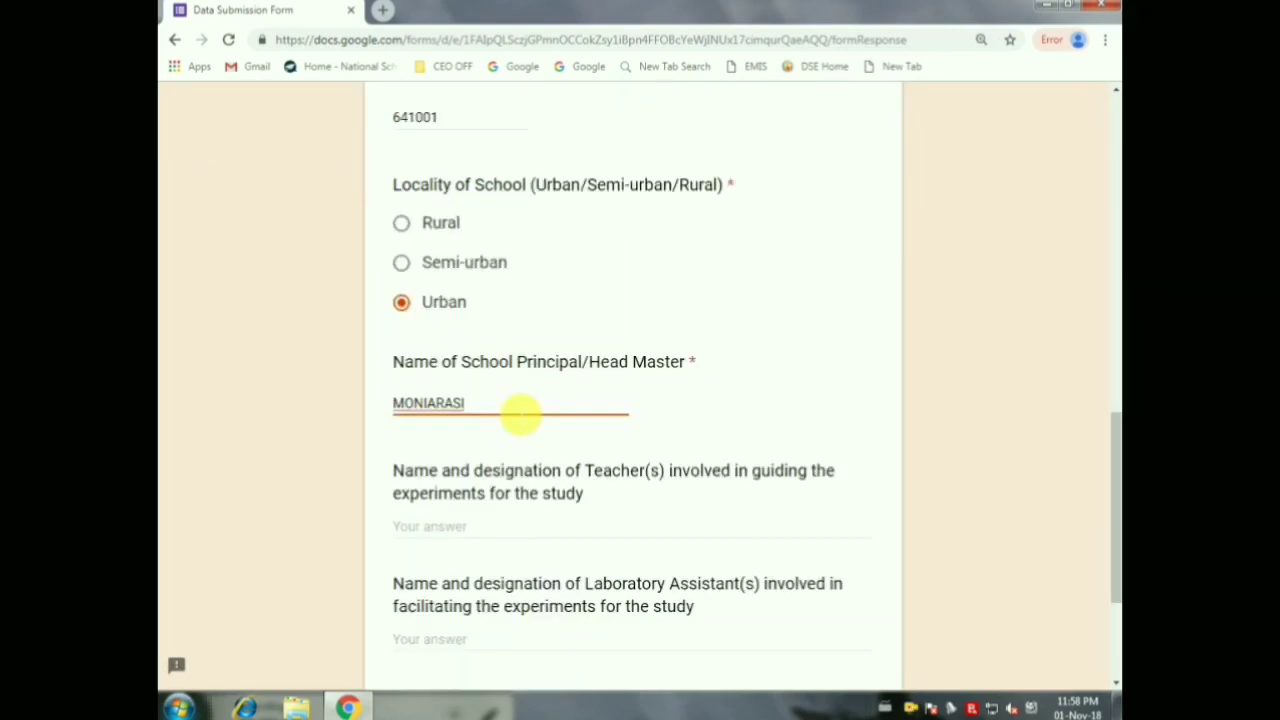
Enter the principal's name and two guiding teachers with designations such as GRADUATE TEACHER
{"action": "scroll", "coordinate": [521, 411], "scroll_direction": "down", "scroll_amount": 3}
{"action": "left_click", "coordinate": [540, 365]}
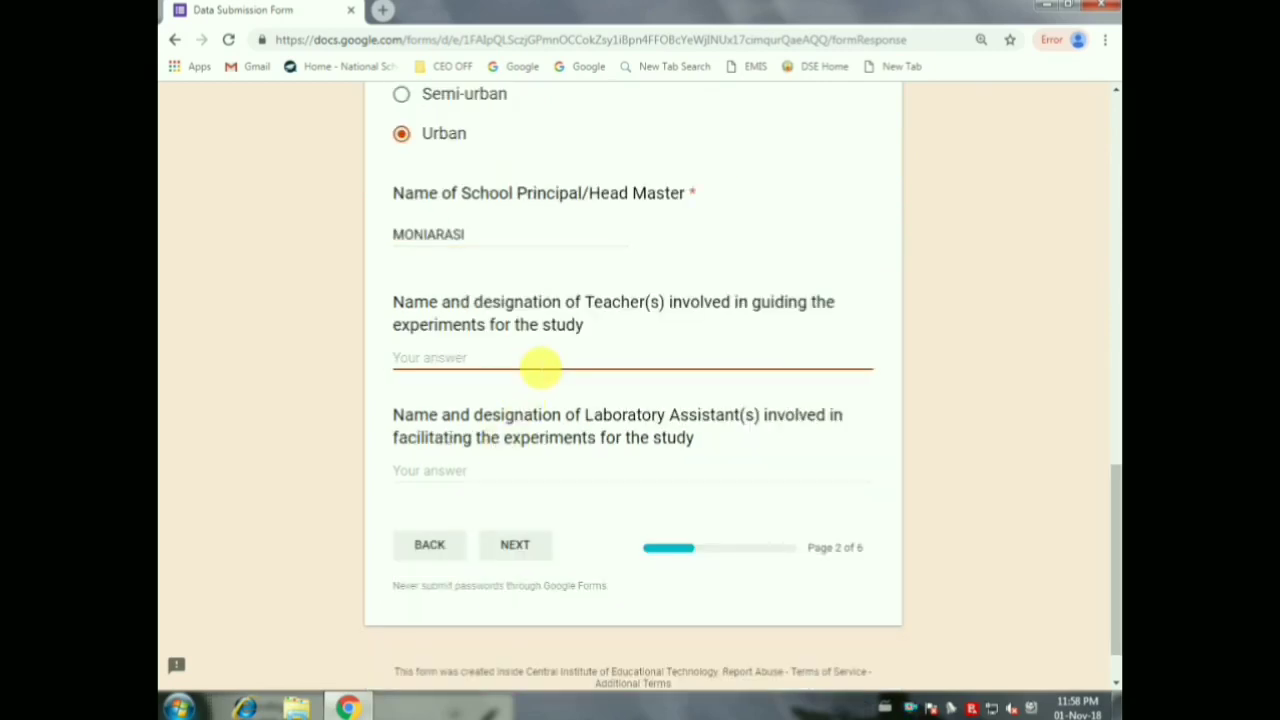
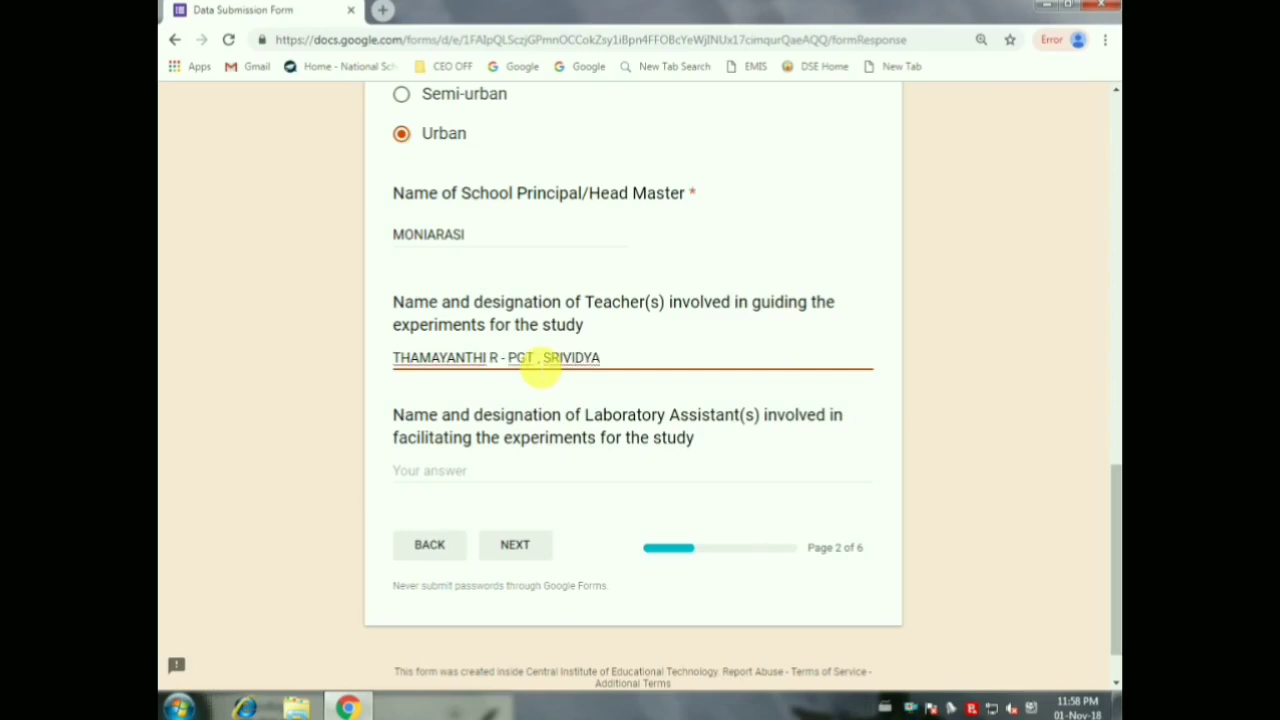
{"action": "type", "text": " - GRADUATE TEACHER"}
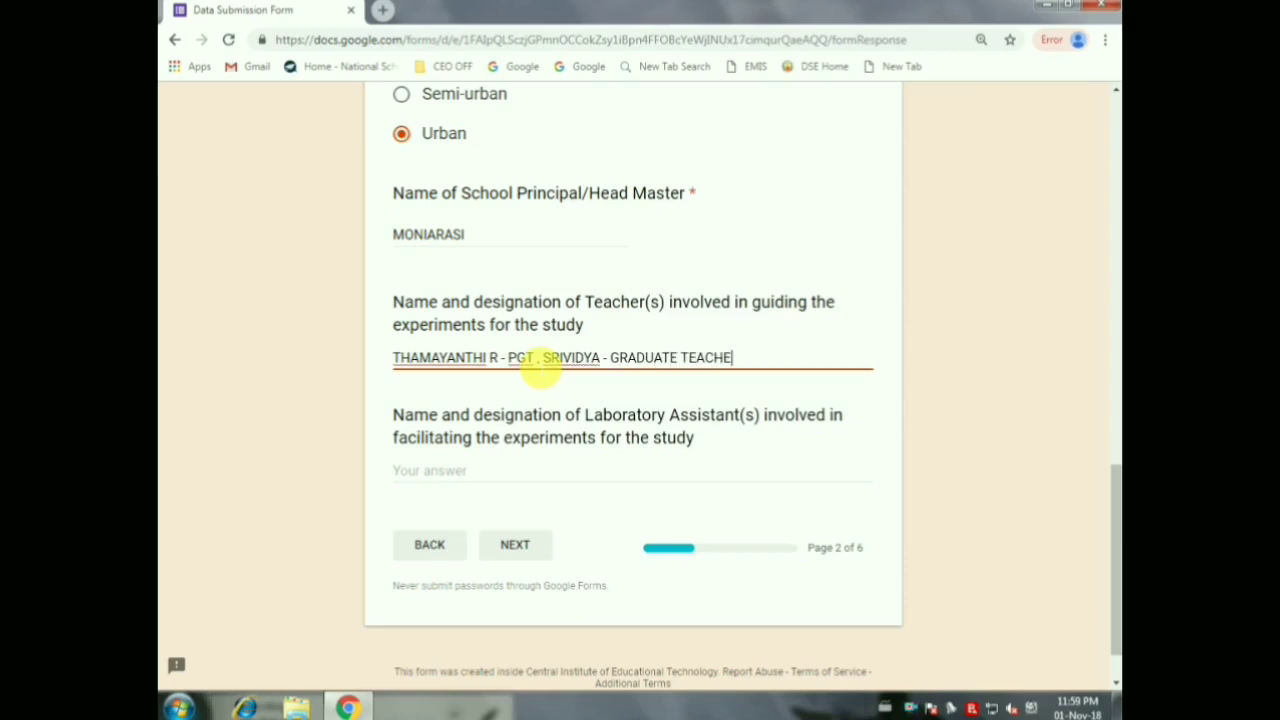
{"action": "left_click_drag", "start_coordinate": [745, 356], "coordinate": [615, 370]}
{"action": "key", "text": "ctrl+c"}
{"action": "left_click_drag", "start_coordinate": [533, 358], "coordinate": [517, 358]}
{"action": "key", "text": "ctrl+v"}
{"action": "type", "text": "OST"}
{"action": "left_click", "coordinate": [500, 237]}
{"action": "type", "text": "R"}
{"action": "key", "text": "Tab"}
{"action": "key", "text": "Tab"}
{"action": "scroll", "coordinate": [829, 354], "scroll_direction": "down", "scroll_amount": 1}
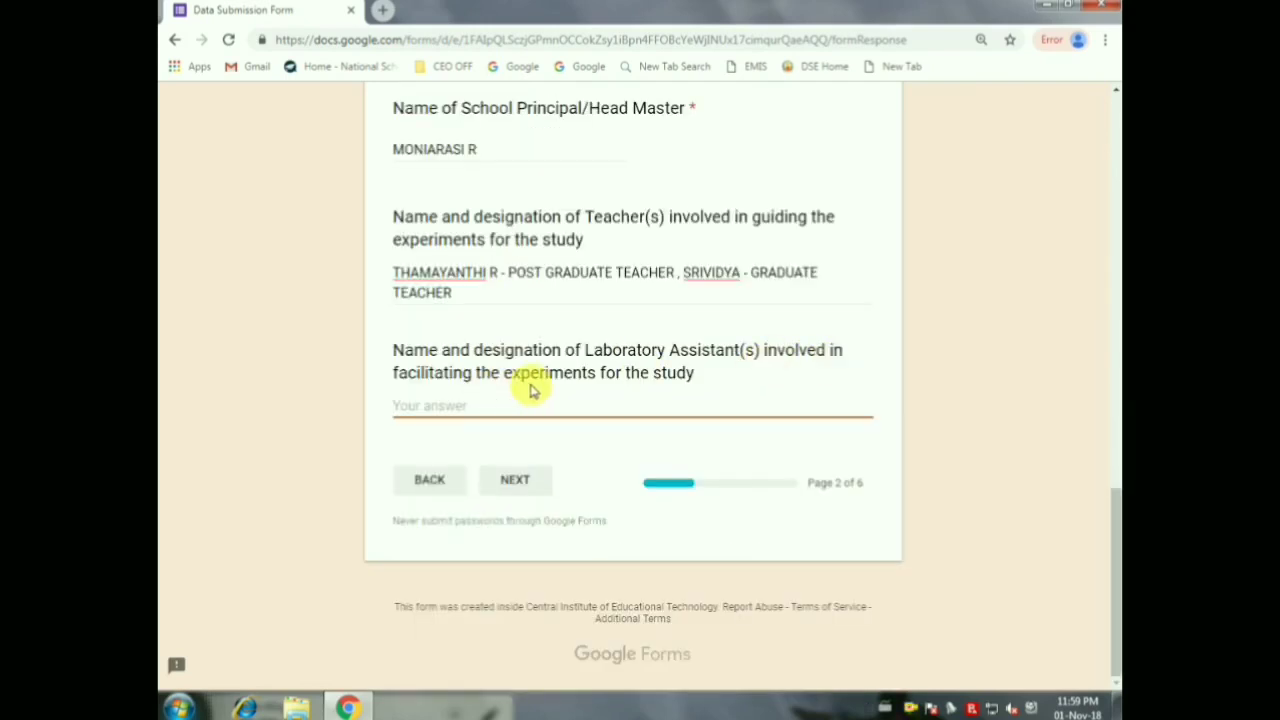
Select 4 water samples and record foam heights 4.5, 4.7, 4.6, 4.7 and 3.2 cm
{"action": "left_click", "coordinate": [528, 486]}
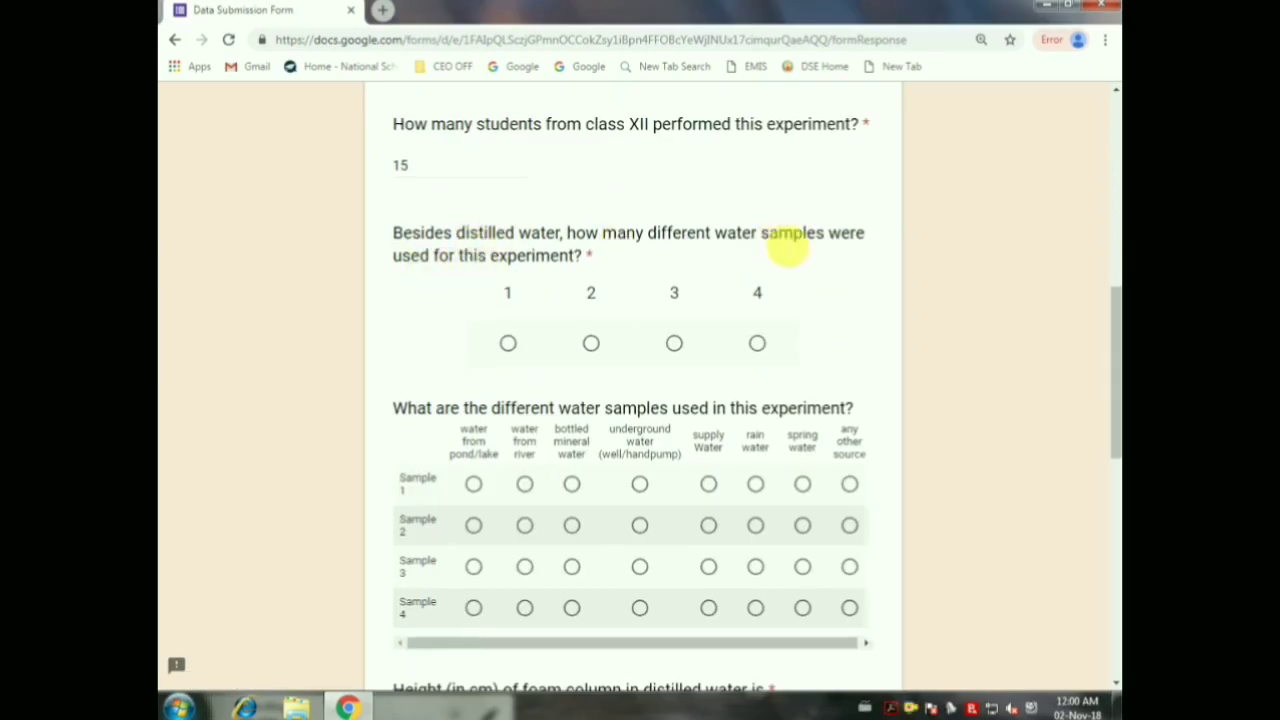
{"action": "scroll", "coordinate": [846, 257], "scroll_direction": "down", "scroll_amount": 1}
{"action": "left_click", "coordinate": [757, 259]}
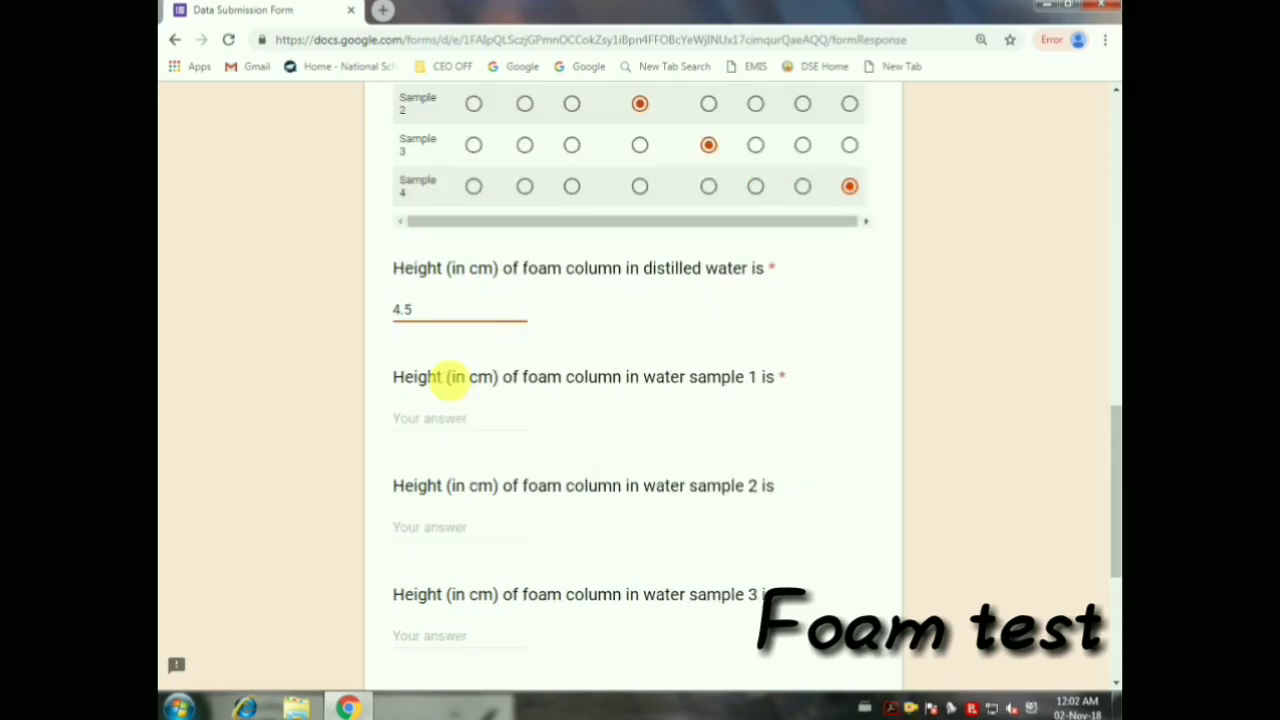
{"action": "left_click", "coordinate": [451, 420]}
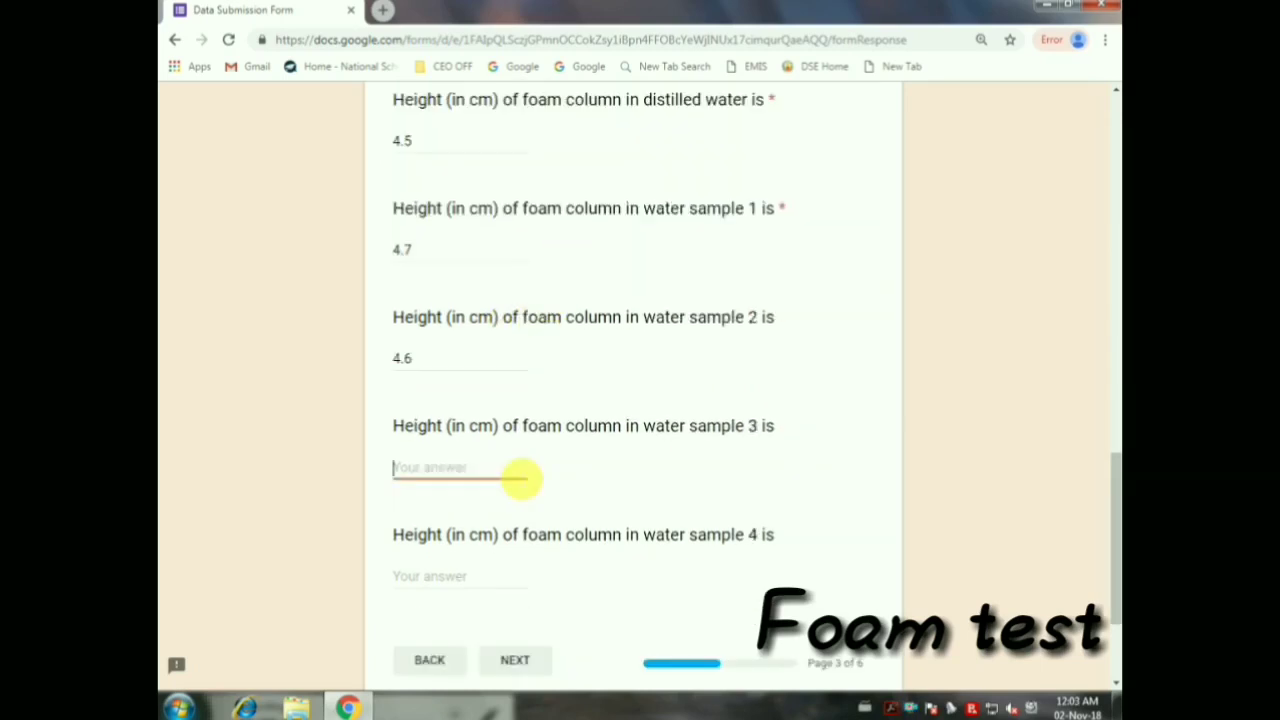
{"action": "scroll", "coordinate": [520, 478], "scroll_direction": "down", "scroll_amount": 1}
{"action": "left_click", "coordinate": [514, 491]}
{"action": "left_click", "coordinate": [494, 393]}
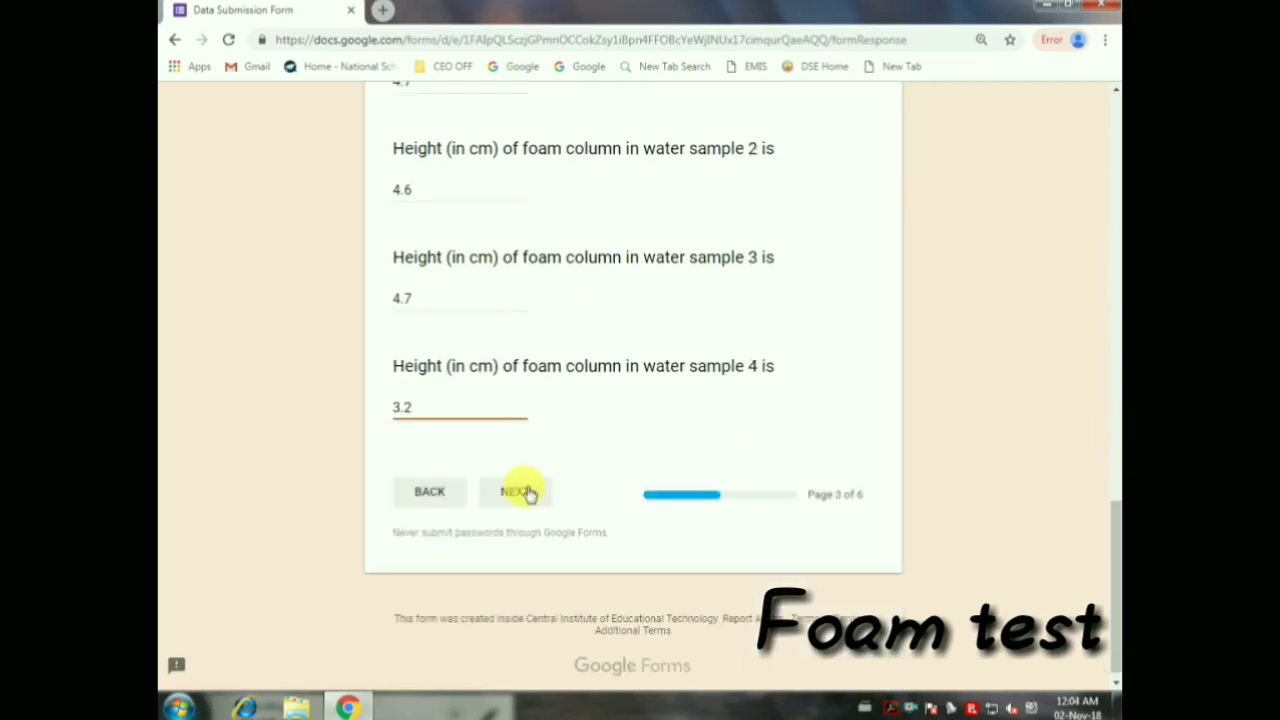
{"action": "scroll", "coordinate": [526, 491], "scroll_direction": "up", "scroll_amount": 2}
{"action": "scroll", "coordinate": [526, 491], "scroll_direction": "down", "scroll_amount": 2}
{"action": "left_click", "coordinate": [533, 505]}
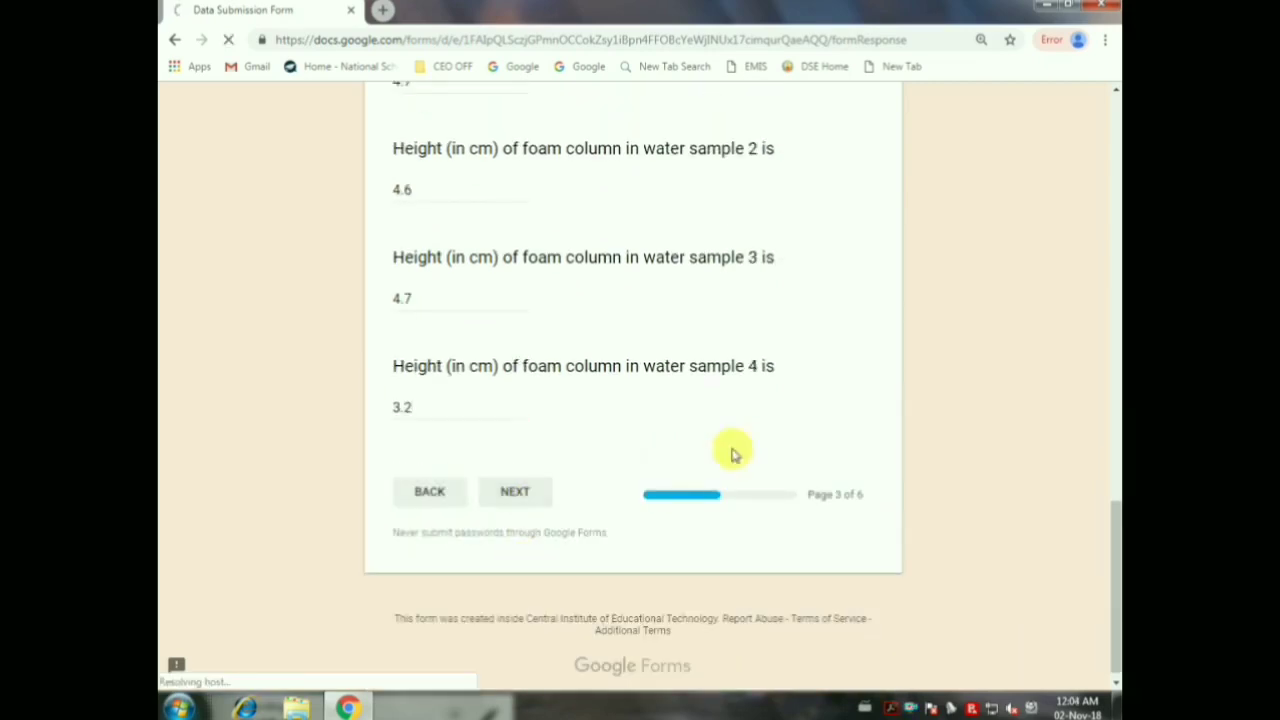
Enter 20, 20, 15 and 15 participating students for classes IX to XII
{"action": "scroll", "coordinate": [489, 429], "scroll_direction": "down", "scroll_amount": 1}
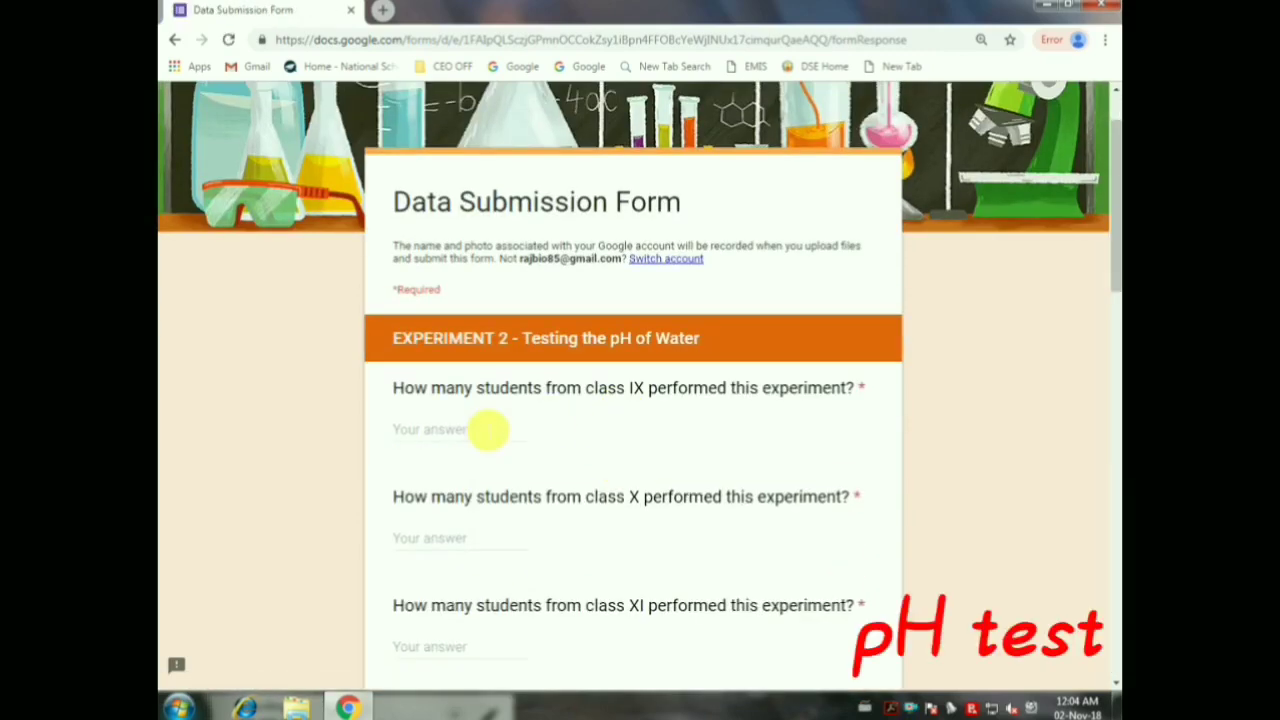
{"action": "left_click", "coordinate": [489, 432]}
{"action": "scroll", "coordinate": [563, 346], "scroll_direction": "down", "scroll_amount": 1}
{"action": "scroll", "coordinate": [718, 332], "scroll_direction": "down", "scroll_amount": 2}
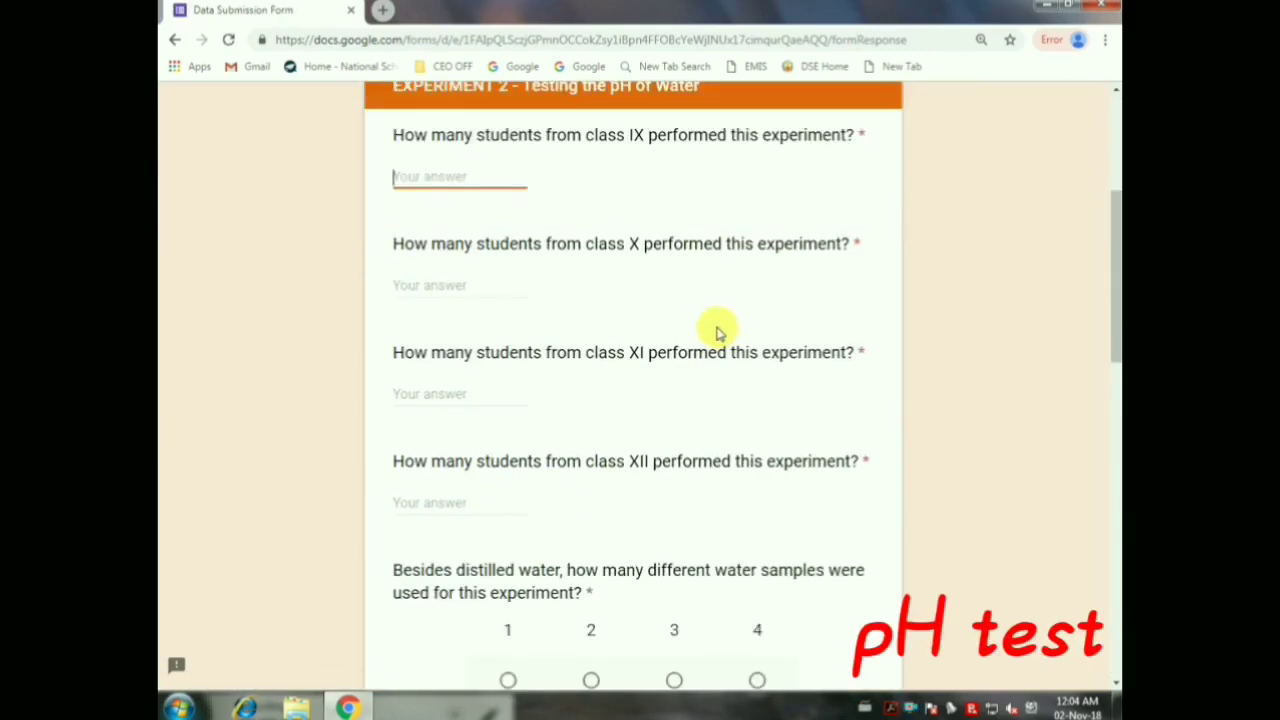
{"action": "scroll", "coordinate": [718, 332], "scroll_direction": "down", "scroll_amount": 8}
{"action": "scroll", "coordinate": [718, 330], "scroll_direction": "up", "scroll_amount": 10}
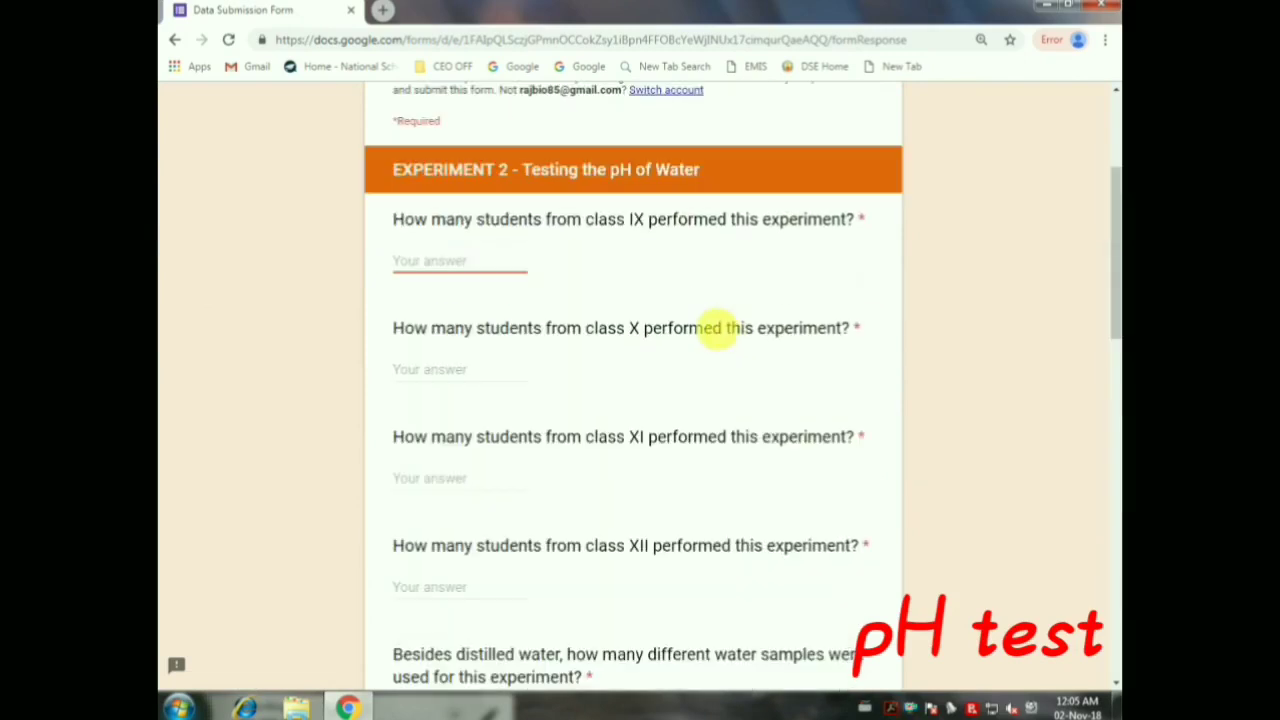
{"action": "type", "text": "20"}
{"action": "key", "text": "Tab"}
{"action": "type", "text": "20"}
{"action": "key", "text": "Tab"}
{"action": "type", "text": "15"}
{"action": "key", "text": "Tab"}
{"action": "type", "text": "15"}
Mark samples 1–4 as pond/lake, bottled mineral, underground and supply water
{"action": "scroll", "coordinate": [877, 300], "scroll_direction": "down", "scroll_amount": 6}
{"action": "left_click", "coordinate": [478, 316]}
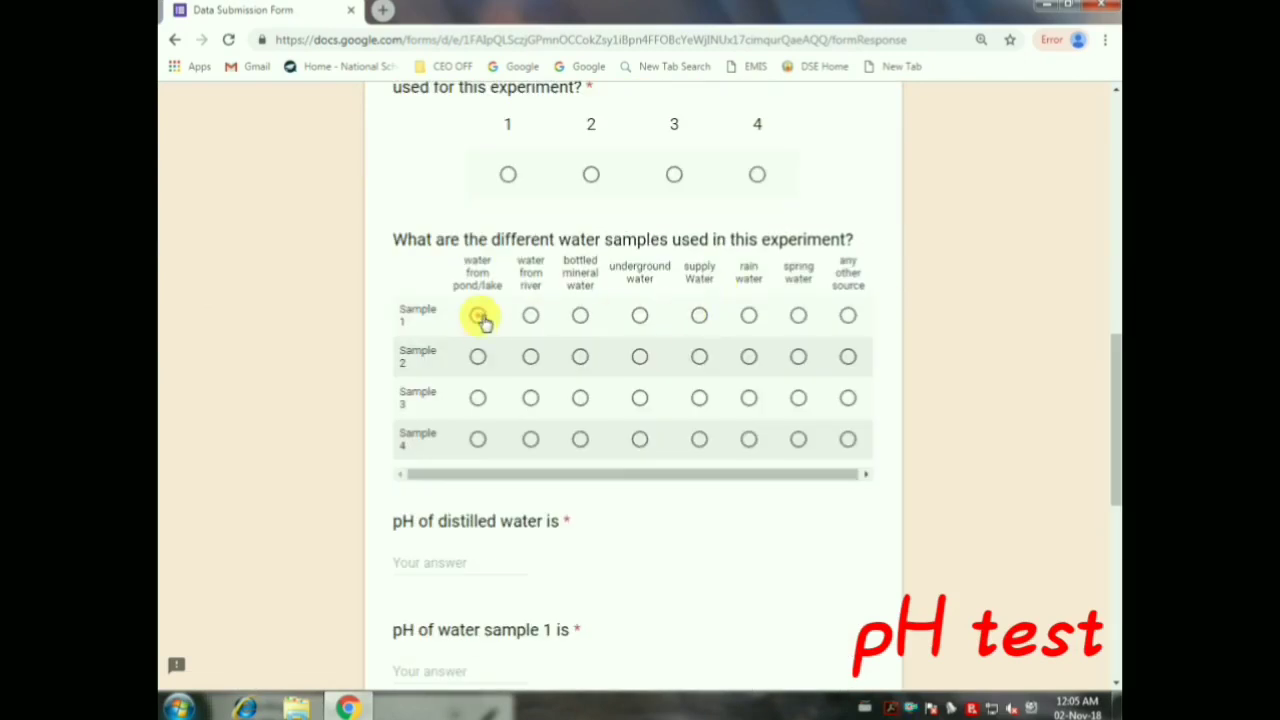
{"action": "left_click", "coordinate": [580, 357]}
{"action": "left_click", "coordinate": [640, 398]}
{"action": "left_click", "coordinate": [699, 439]}
Enter the pH readings for distilled water and the samples, including 7.1 for sample 3
{"action": "scroll", "coordinate": [643, 457], "scroll_direction": "down", "scroll_amount": 2}
{"action": "left_click", "coordinate": [486, 398]}
{"action": "scroll", "coordinate": [482, 394], "scroll_direction": "down", "scroll_amount": 1}
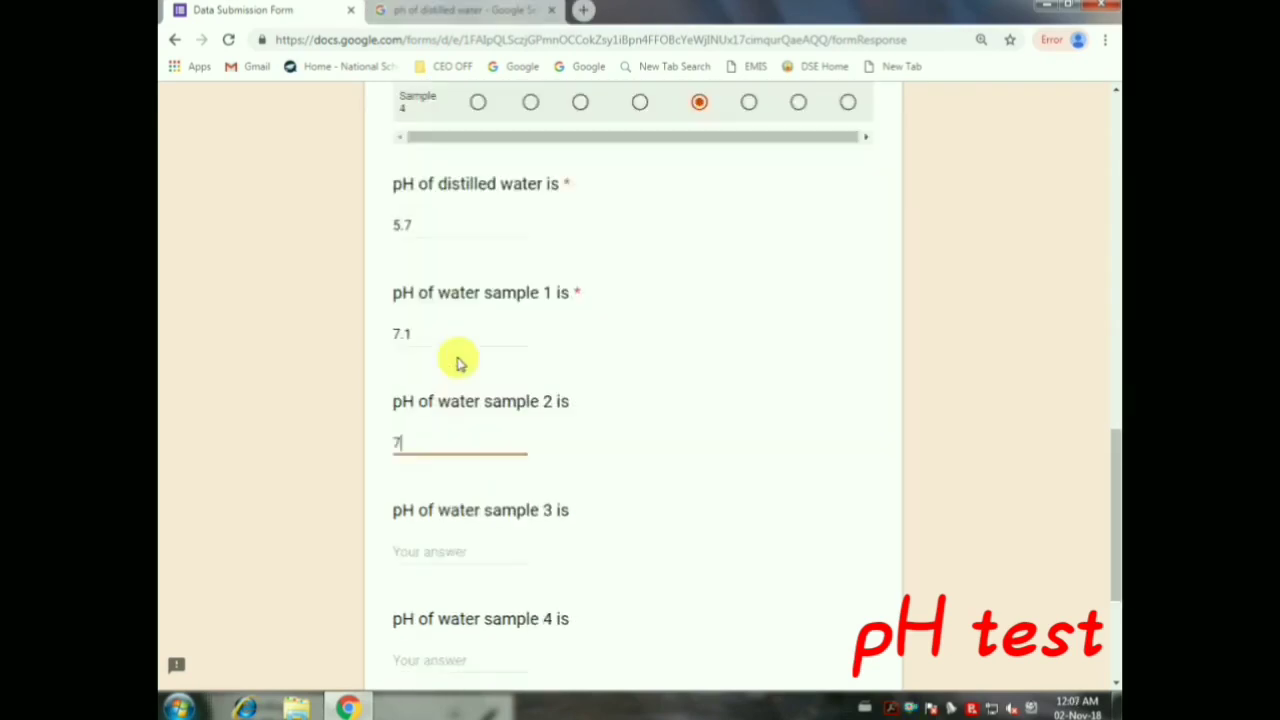
{"action": "scroll", "coordinate": [457, 357], "scroll_direction": "down", "scroll_amount": 2}
{"action": "left_click", "coordinate": [420, 310]}
{"action": "type", "text": "7"}
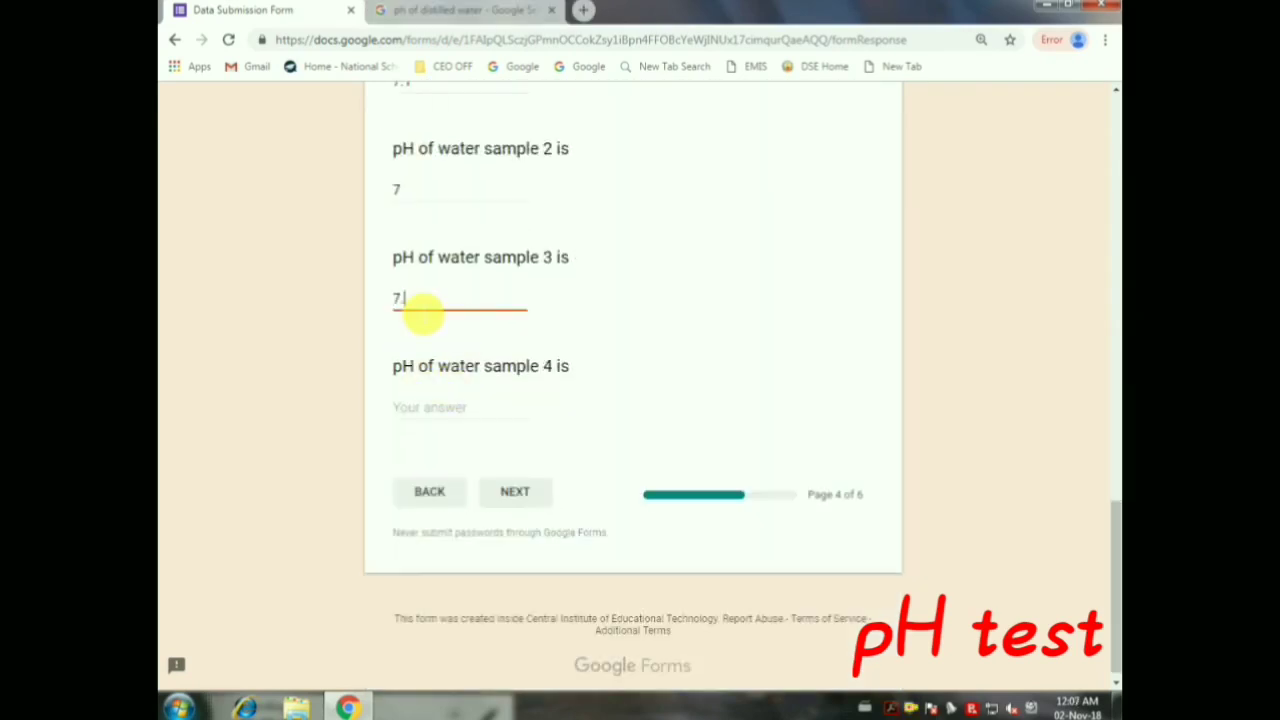
{"action": "type", "text": ".1"}
{"action": "scroll", "coordinate": [491, 409], "scroll_direction": "up", "scroll_amount": 5}
{"action": "scroll", "coordinate": [445, 490], "scroll_direction": "down", "scroll_amount": 4}
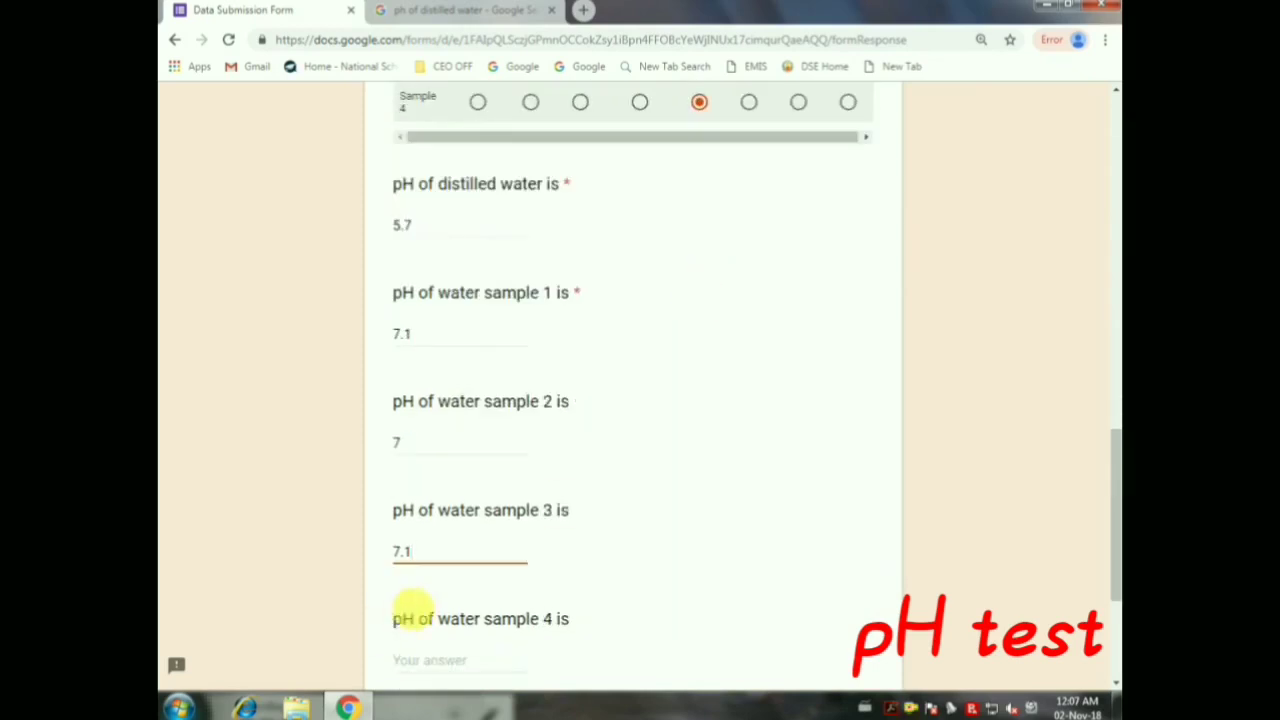
{"action": "left_click", "coordinate": [445, 490]}
Finish sample 4's pH as 7, then enter 20, 20, 15, 15 students for classes IX–XII
{"action": "type", "text": "7"}
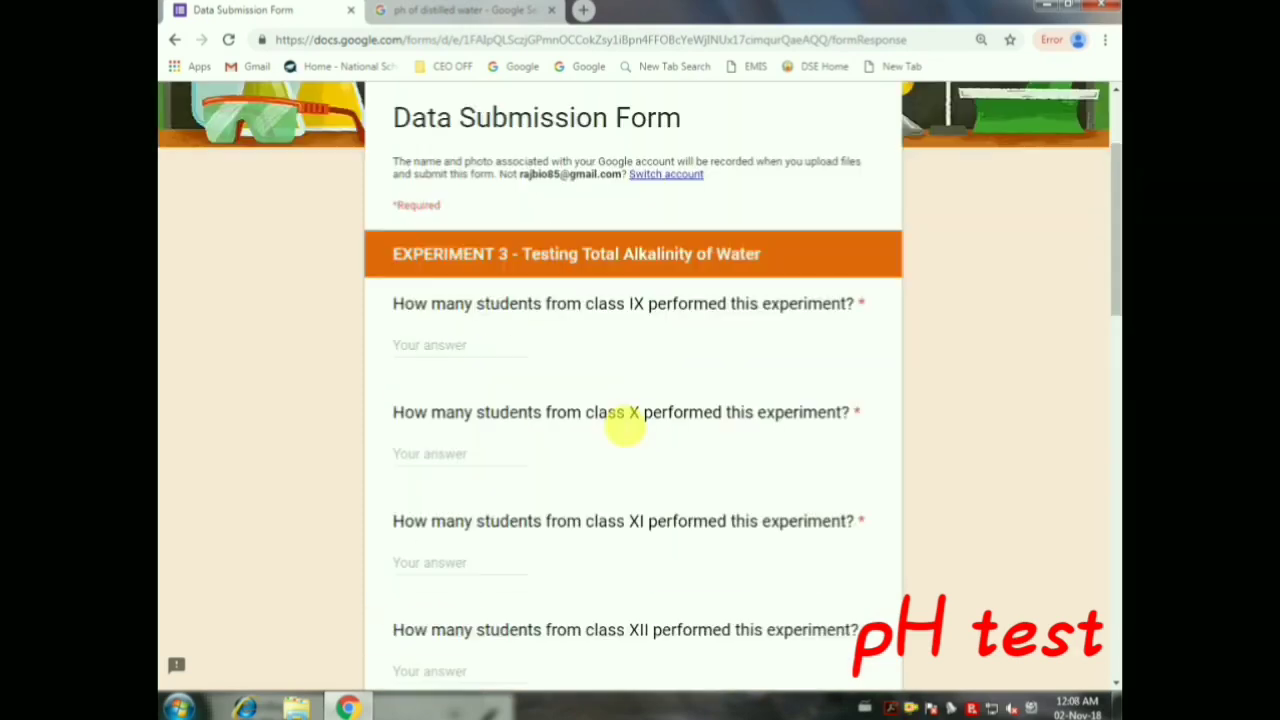
{"action": "scroll", "coordinate": [620, 423], "scroll_direction": "down", "scroll_amount": 1}
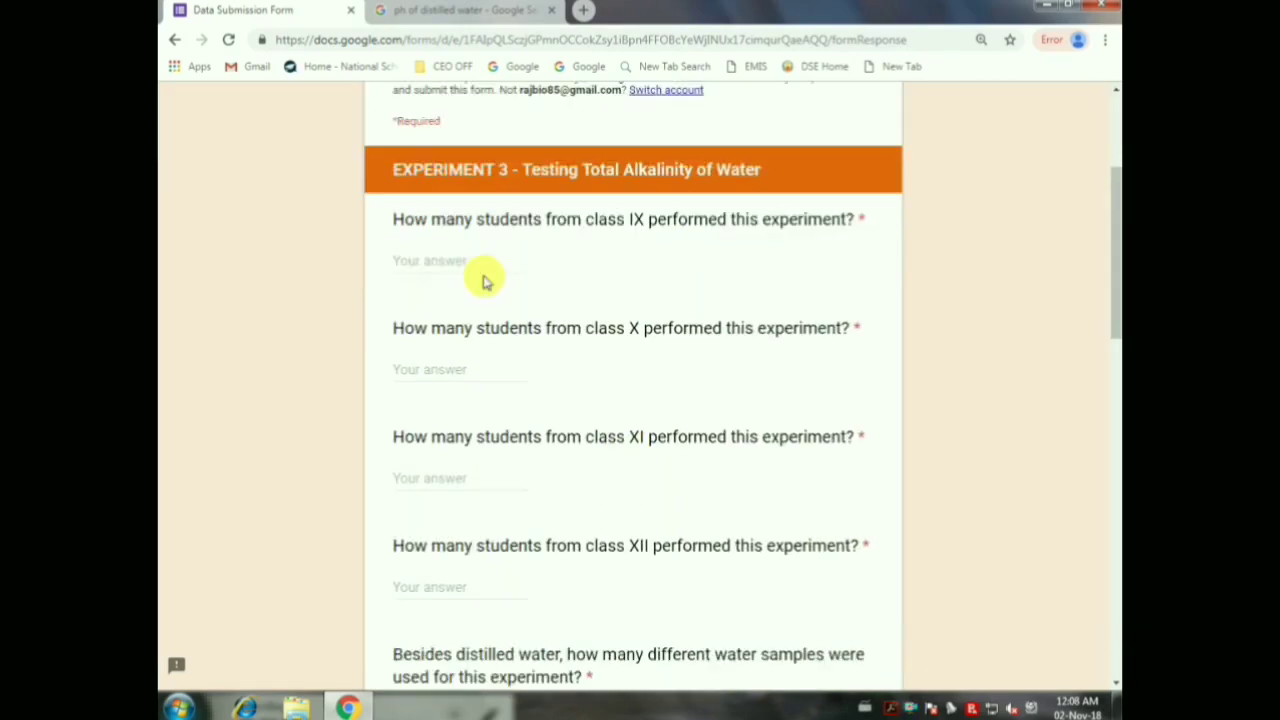
{"action": "left_click", "coordinate": [487, 266]}
{"action": "type", "text": "20"}
{"action": "key", "text": "Tab"}
{"action": "type", "text": "20"}
{"action": "key", "text": "Tab"}
{"action": "type", "text": "15"}
{"action": "key", "text": "Tab"}
{"action": "type", "text": "15"}
Set the sample count to 3 and mark pond/lake, bottled mineral, underground and supply water sources
{"action": "scroll", "coordinate": [487, 266], "scroll_direction": "down", "scroll_amount": 4}
{"action": "left_click", "coordinate": [757, 343]}
{"action": "left_click", "coordinate": [477, 483]}
{"action": "scroll", "coordinate": [594, 529], "scroll_direction": "up", "scroll_amount": 2}
{"action": "scroll", "coordinate": [594, 529], "scroll_direction": "down", "scroll_amount": 3}
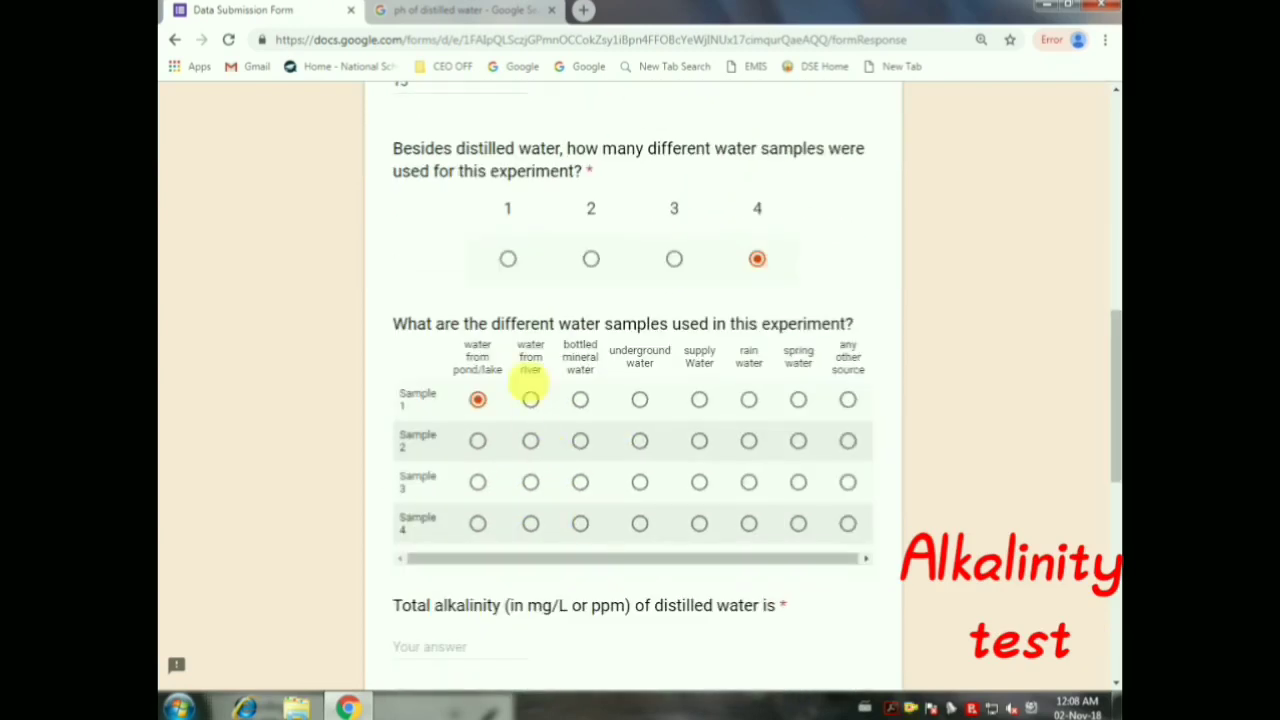
{"action": "left_click", "coordinate": [580, 441]}
{"action": "left_click", "coordinate": [639, 482]}
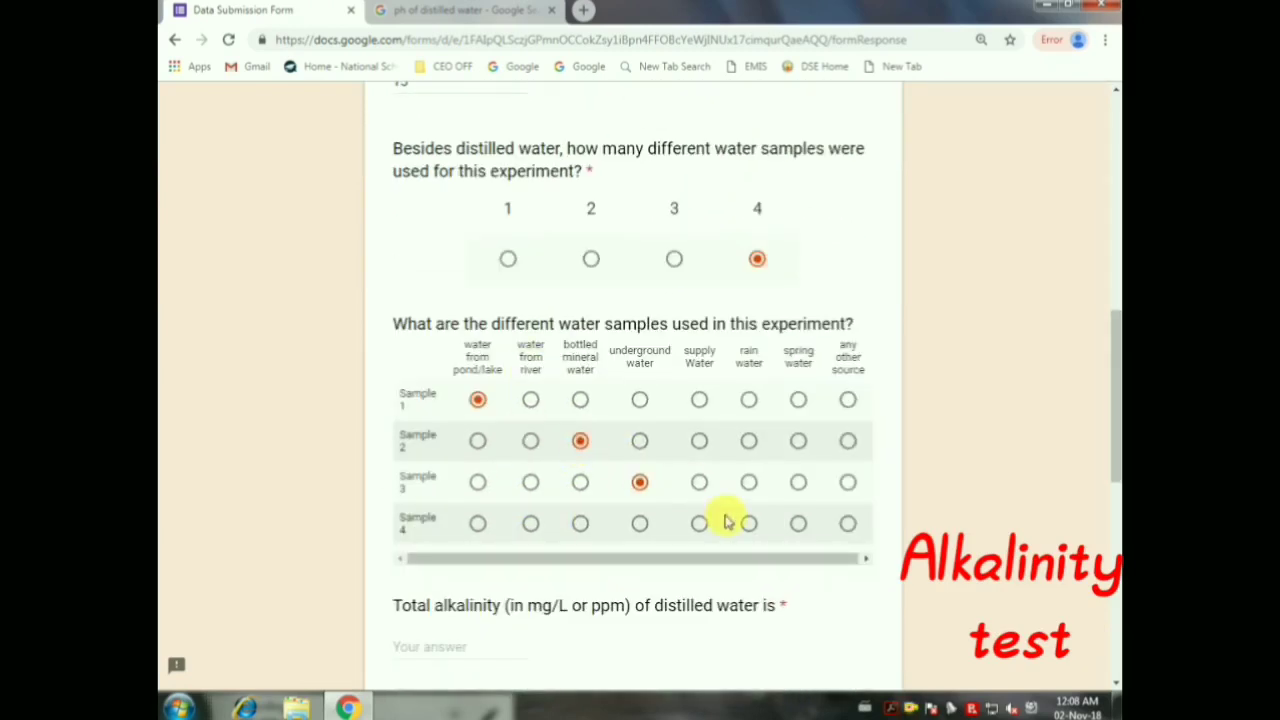
{"action": "left_click", "coordinate": [674, 259]}
{"action": "left_click", "coordinate": [700, 524]}
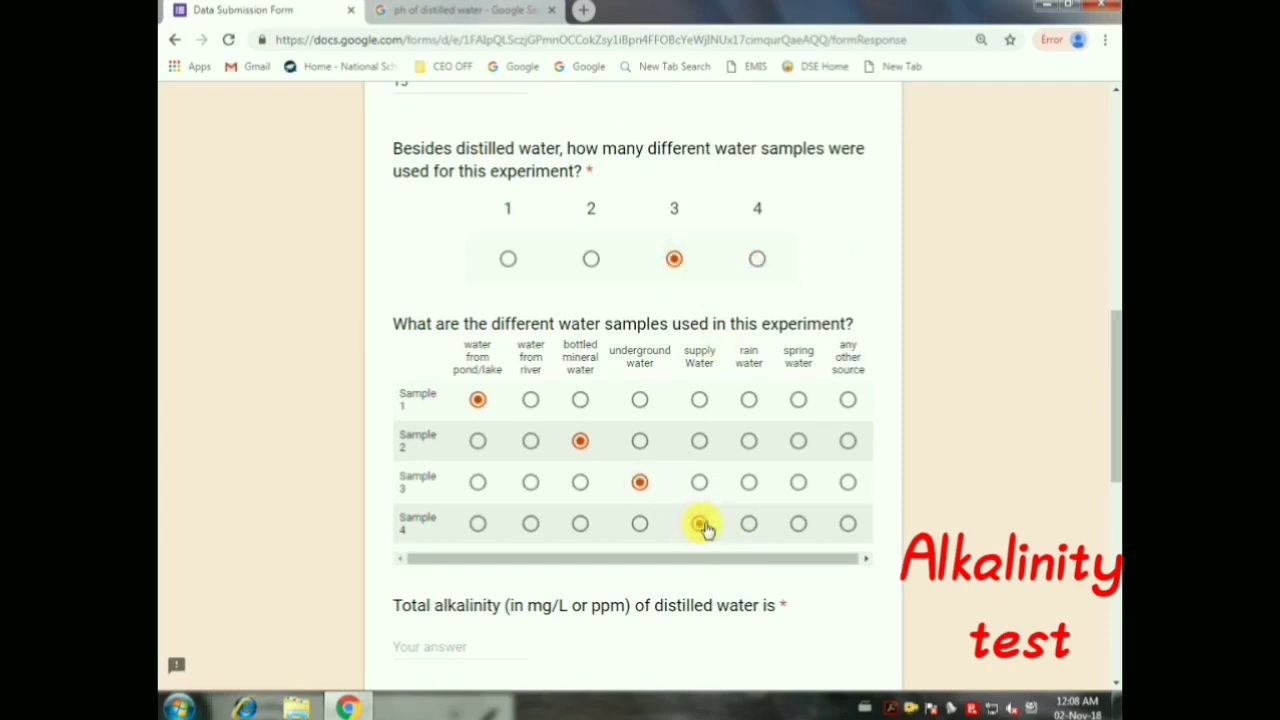
{"action": "scroll", "coordinate": [725, 287], "scroll_direction": "down", "scroll_amount": 2}
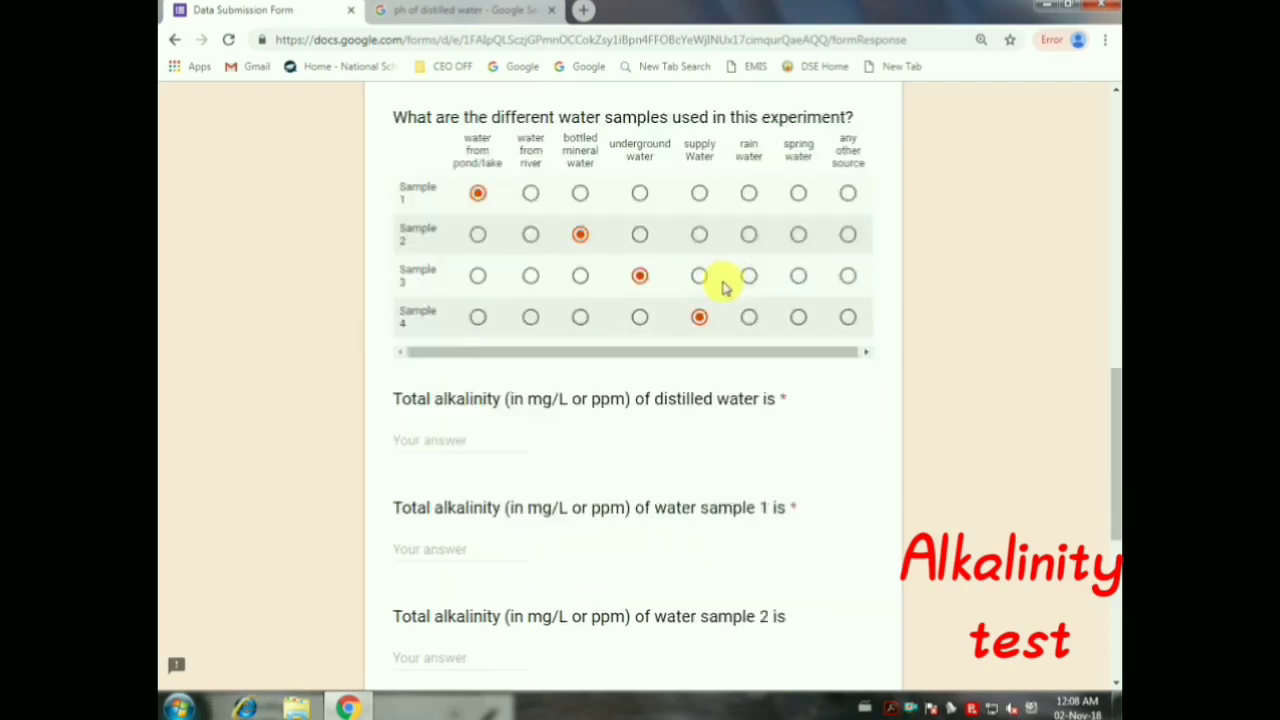
{"action": "scroll", "coordinate": [725, 287], "scroll_direction": "down", "scroll_amount": 1}
{"action": "left_click", "coordinate": [466, 311]}
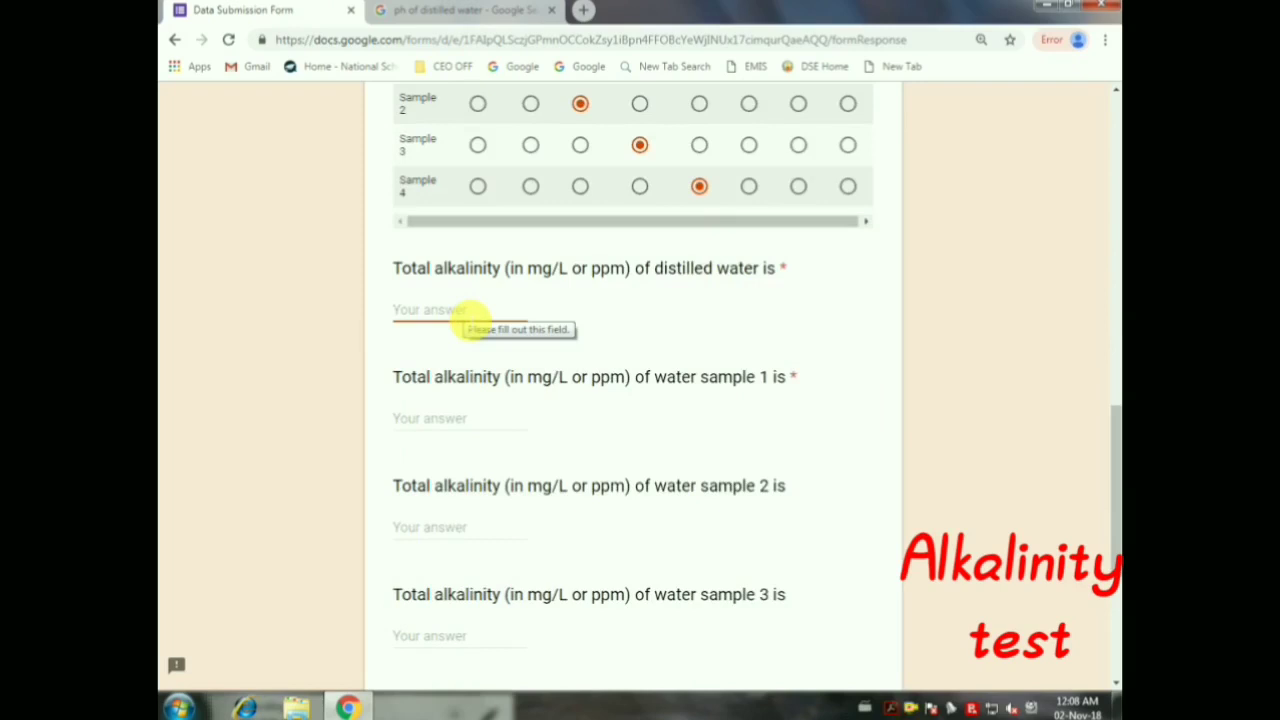
Enter total alkalinity 0 for distilled water and 516 for sample 1
{"action": "type", "text": "0"}
{"action": "left_click", "coordinate": [485, 421]}
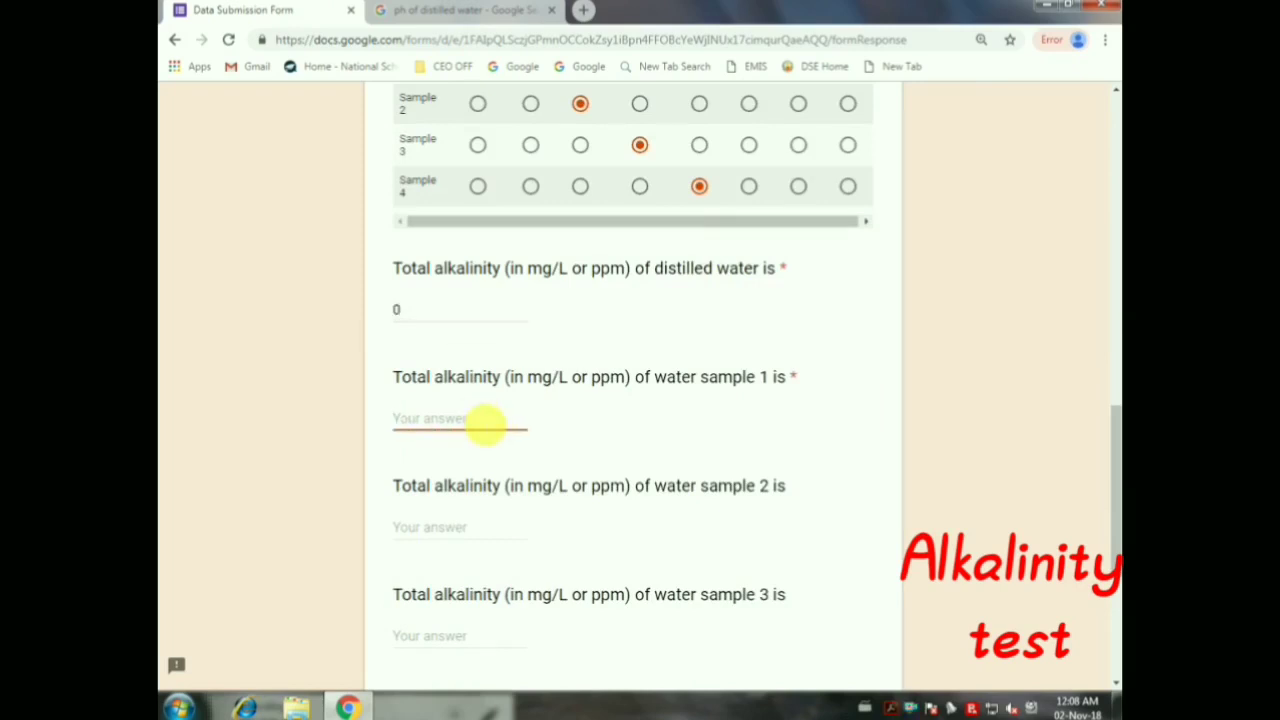
{"action": "scroll", "coordinate": [485, 421], "scroll_direction": "up", "scroll_amount": 2}
{"action": "scroll", "coordinate": [485, 421], "scroll_direction": "down", "scroll_amount": 2}
{"action": "type", "text": "156"}
{"action": "key", "text": "BackSpace"}
{"action": "key", "text": "BackSpace"}
{"action": "key", "text": "BackSpace"}
{"action": "type", "text": "5"}
{"action": "key", "text": "BackSpace"}
{"action": "type", "text": "516"}
Enter alkalinity 114 for sample 2 and 264 for sample 3
{"action": "left_click", "coordinate": [457, 540]}
{"action": "scroll", "coordinate": [486, 449], "scroll_direction": "down", "scroll_amount": 2}
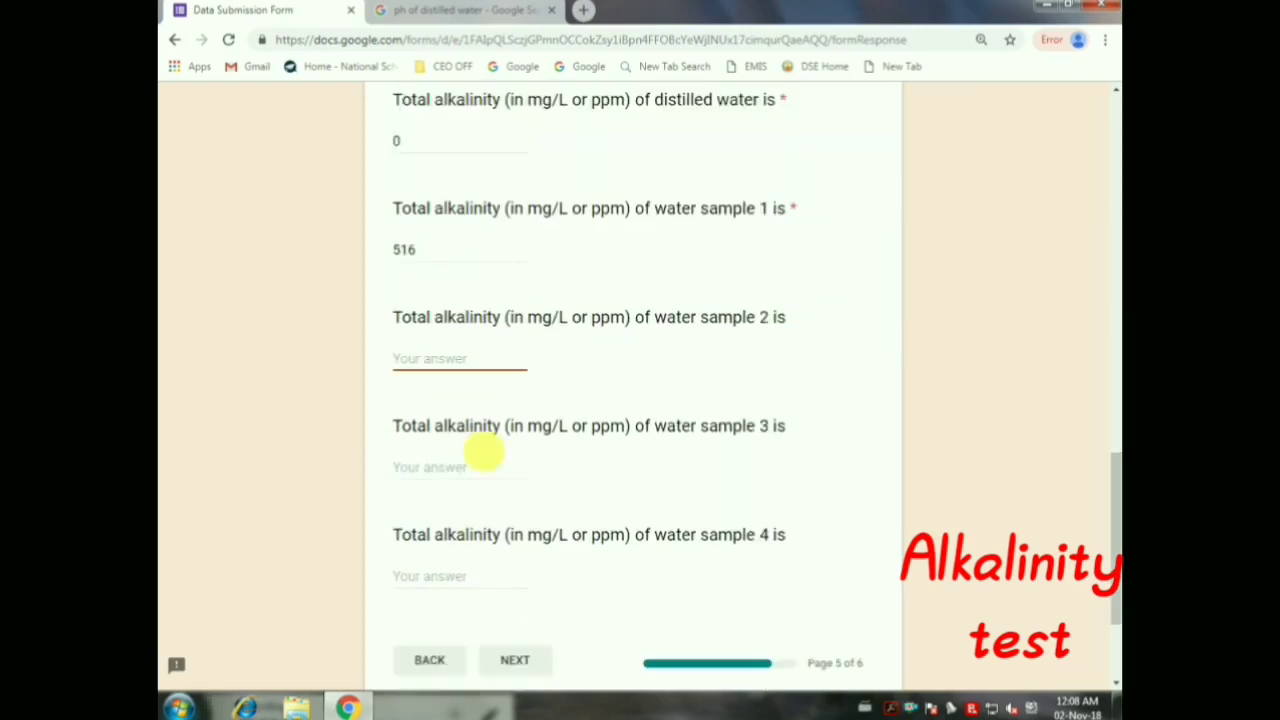
{"action": "scroll", "coordinate": [500, 386], "scroll_direction": "up", "scroll_amount": 3}
{"action": "scroll", "coordinate": [500, 385], "scroll_direction": "up", "scroll_amount": 1}
{"action": "scroll", "coordinate": [503, 388], "scroll_direction": "down", "scroll_amount": 4}
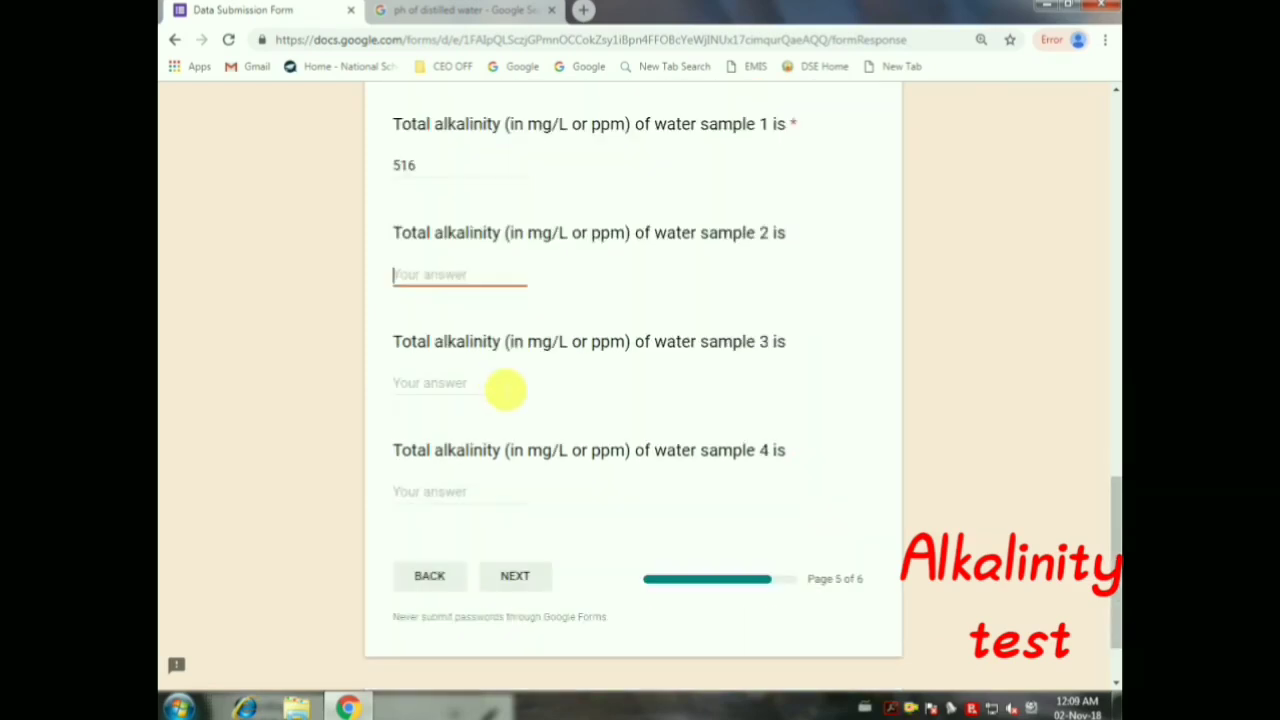
{"action": "type", "text": "114"}
{"action": "left_click", "coordinate": [503, 380]}
{"action": "scroll", "coordinate": [517, 314], "scroll_direction": "up", "scroll_amount": 4}
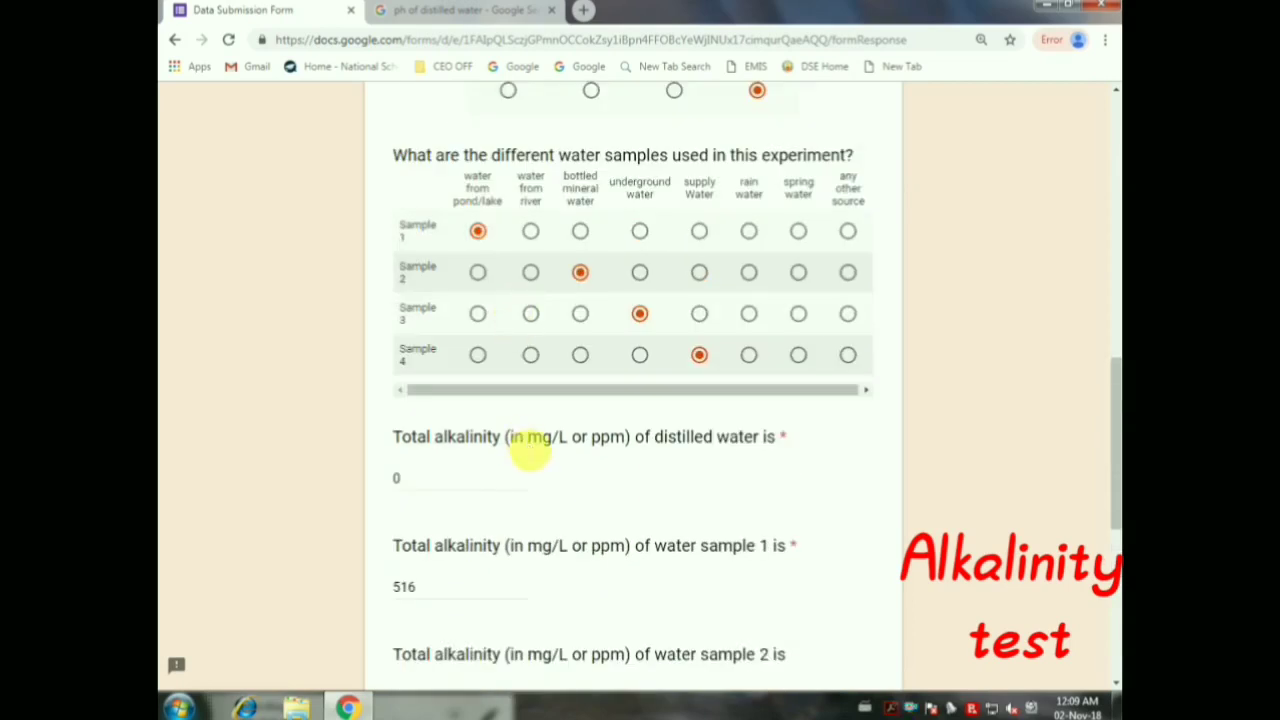
{"action": "scroll", "coordinate": [530, 452], "scroll_direction": "down", "scroll_amount": 4}
{"action": "type", "text": "264"}
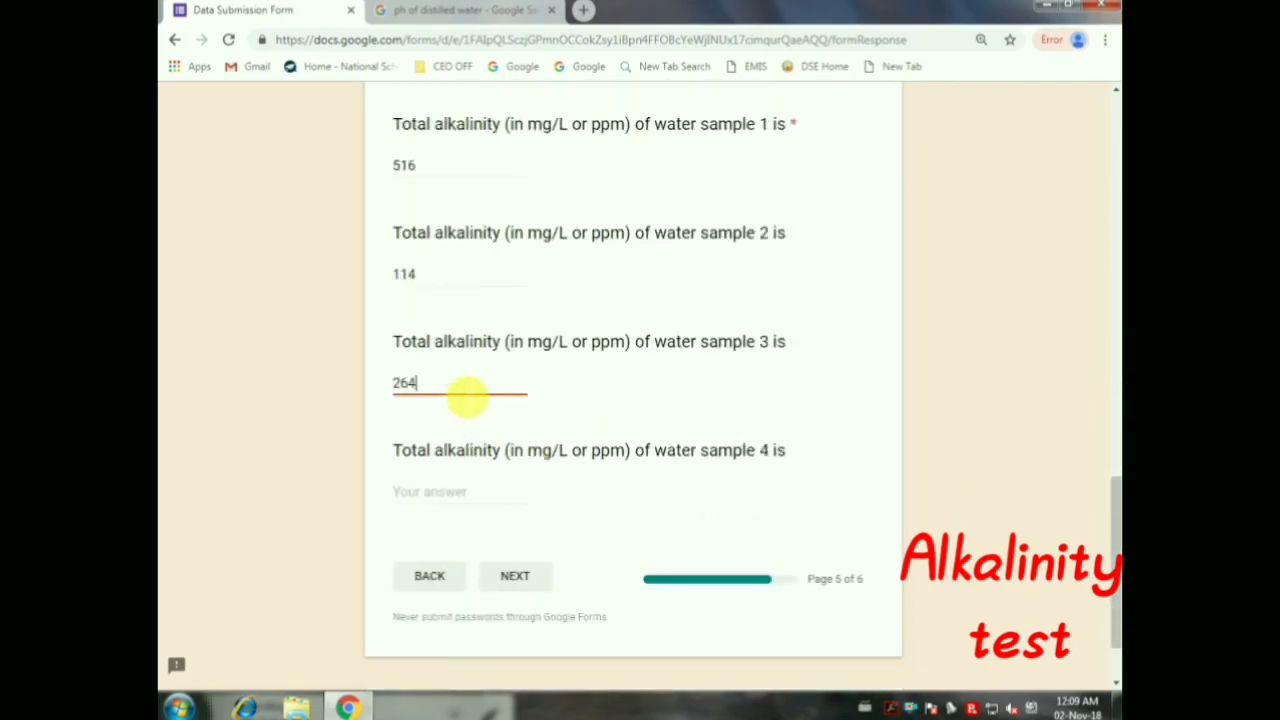
Enter 871 as sample 4's alkalinity and continue to the Summary page
{"action": "left_click", "coordinate": [420, 500]}
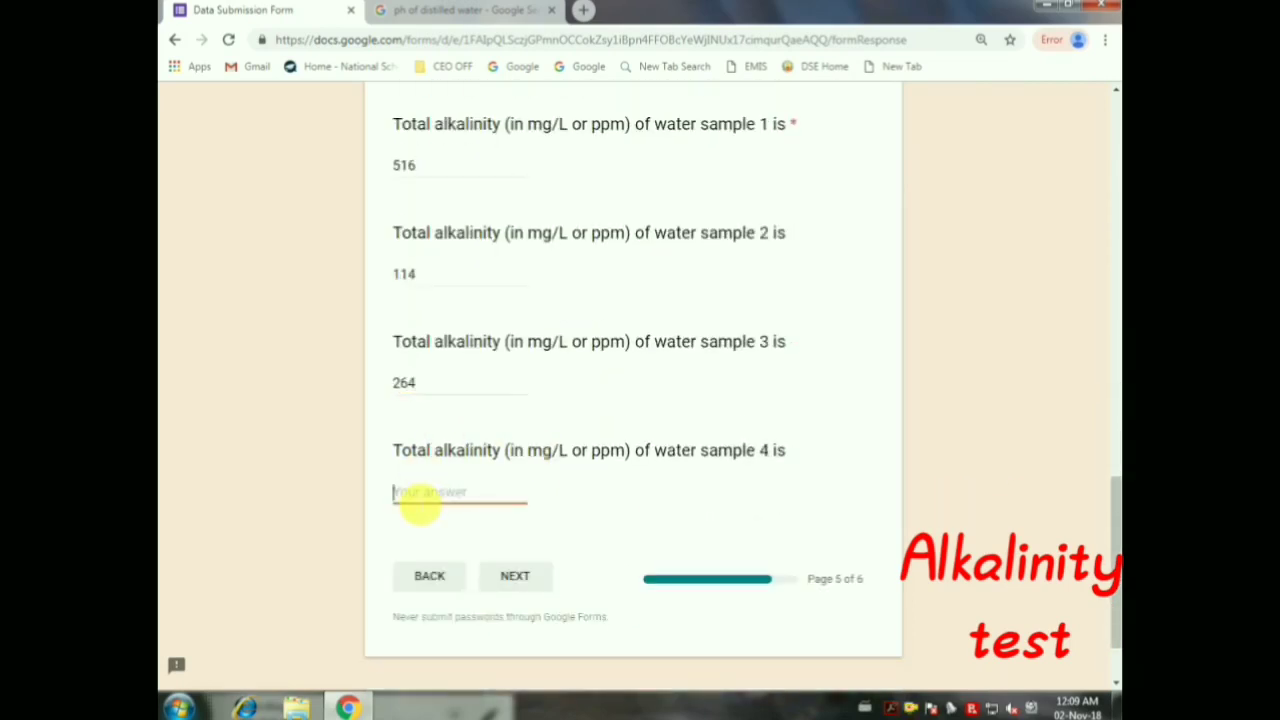
{"action": "scroll", "coordinate": [466, 494], "scroll_direction": "up", "scroll_amount": 4}
{"action": "scroll", "coordinate": [466, 494], "scroll_direction": "down", "scroll_amount": 3}
{"action": "scroll", "coordinate": [466, 494], "scroll_direction": "down", "scroll_amount": 2}
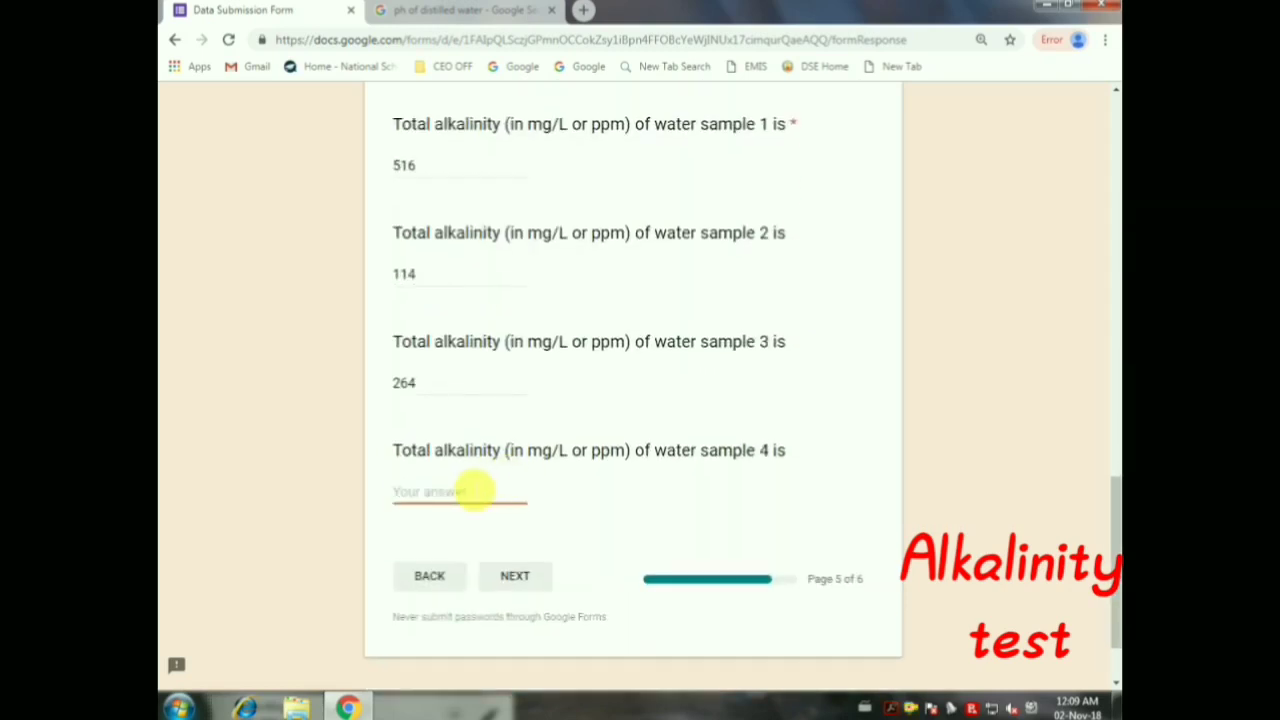
{"action": "type", "text": "87"}
{"action": "scroll", "coordinate": [560, 300], "scroll_direction": "up", "scroll_amount": 4}
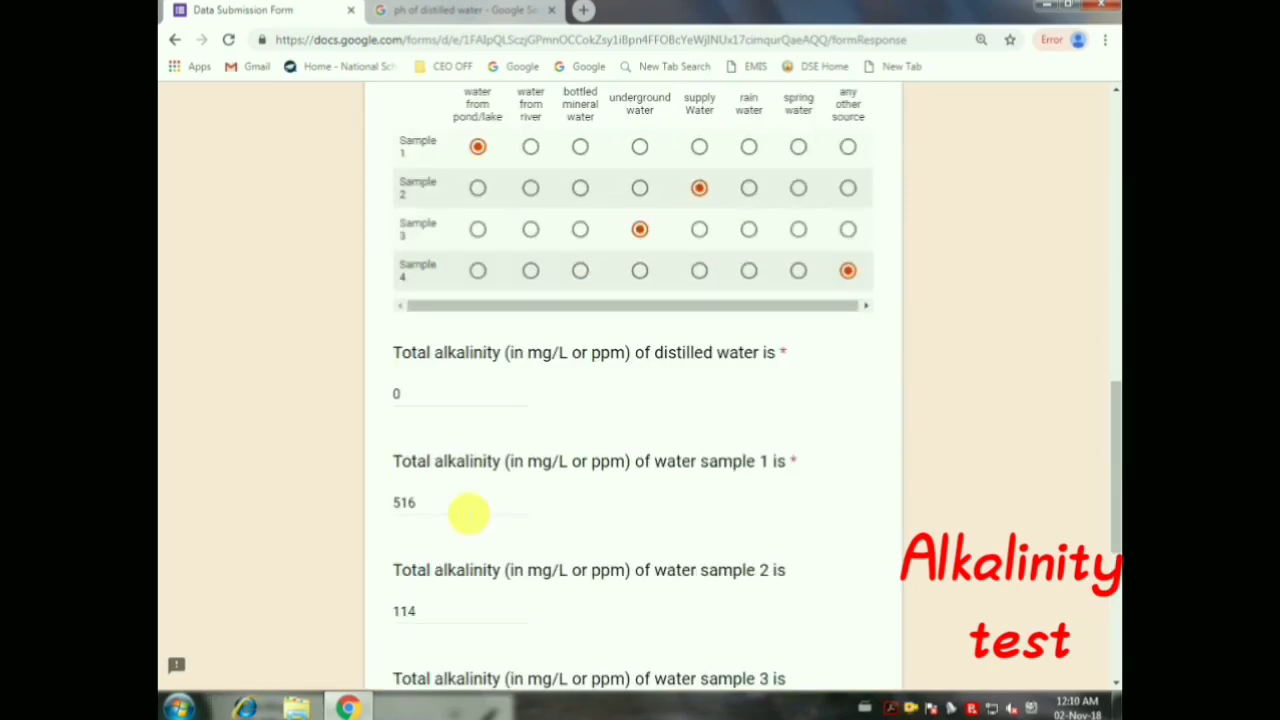
{"action": "scroll", "coordinate": [467, 512], "scroll_direction": "down", "scroll_amount": 5}
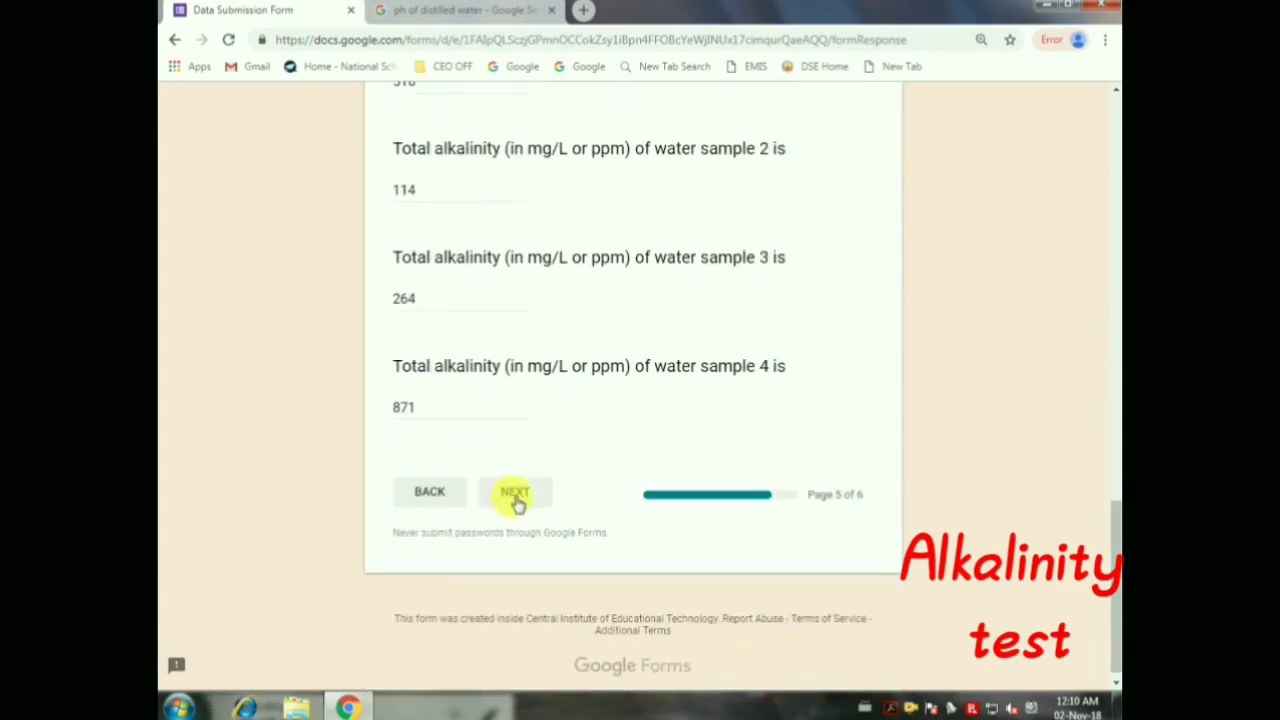
{"action": "left_click", "coordinate": [514, 495]}
Write the experience summary on students' water-quality awareness, correcting 'forming' to 'foaming'
{"action": "scroll", "coordinate": [510, 305], "scroll_direction": "down", "scroll_amount": 2}
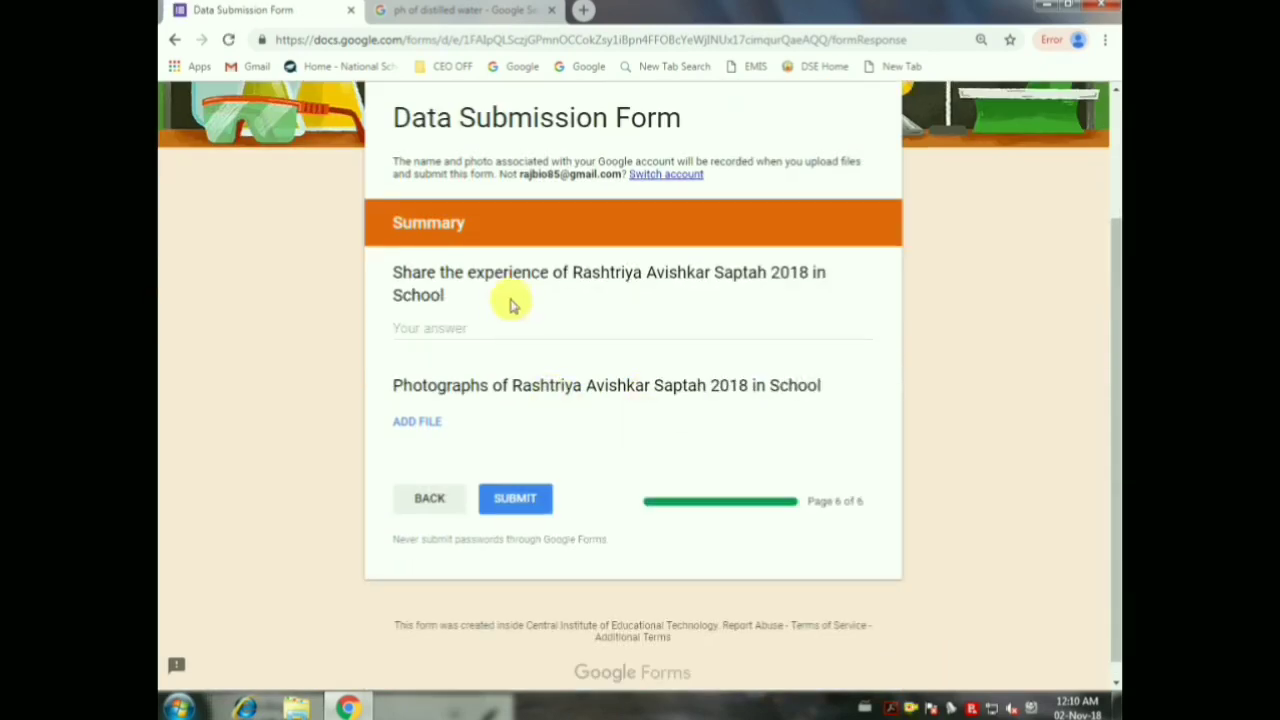
{"action": "left_click", "coordinate": [508, 328]}
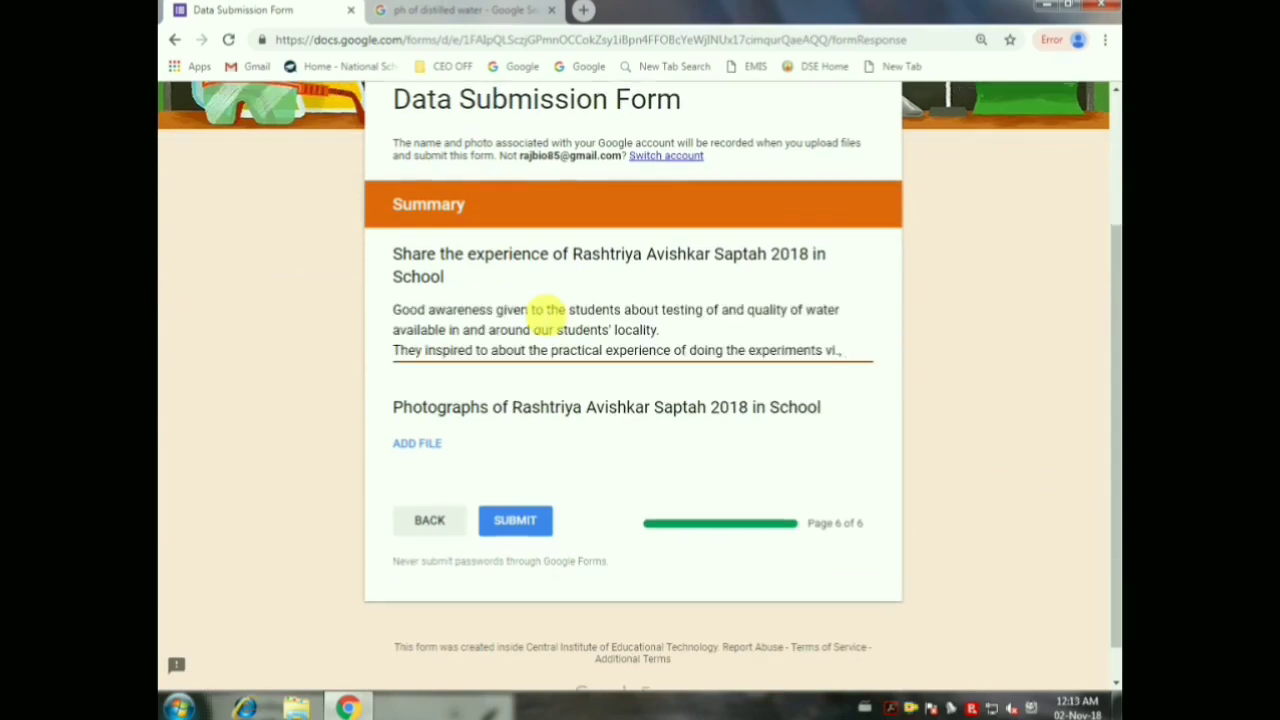
{"action": "type", "text": "forming p"}
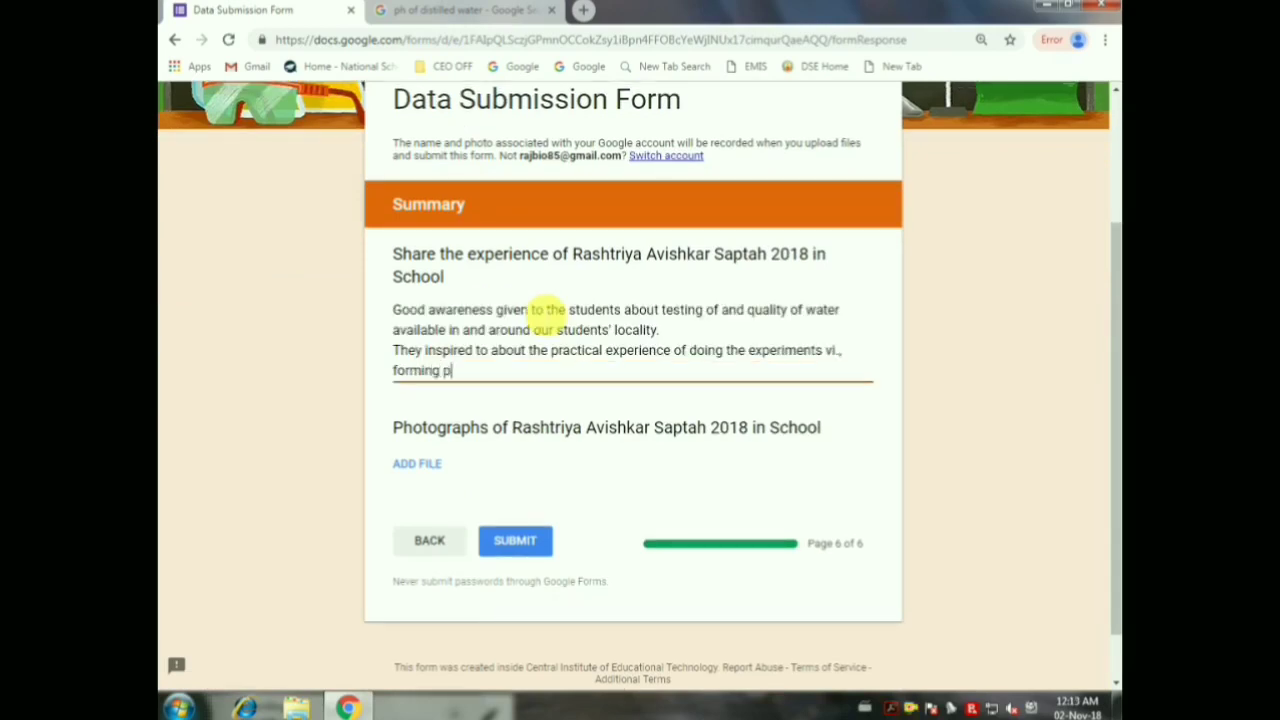
{"action": "key", "text": "Left"}
{"action": "key", "text": "Left"}
{"action": "key", "text": "Left"}
{"action": "key", "text": "Left"}
{"action": "key", "text": "Left"}
{"action": "key", "text": "Left"}
{"action": "key", "text": "Left"}
{"action": "key", "text": "BackSpace"}
{"action": "type", "text": "aming,"}
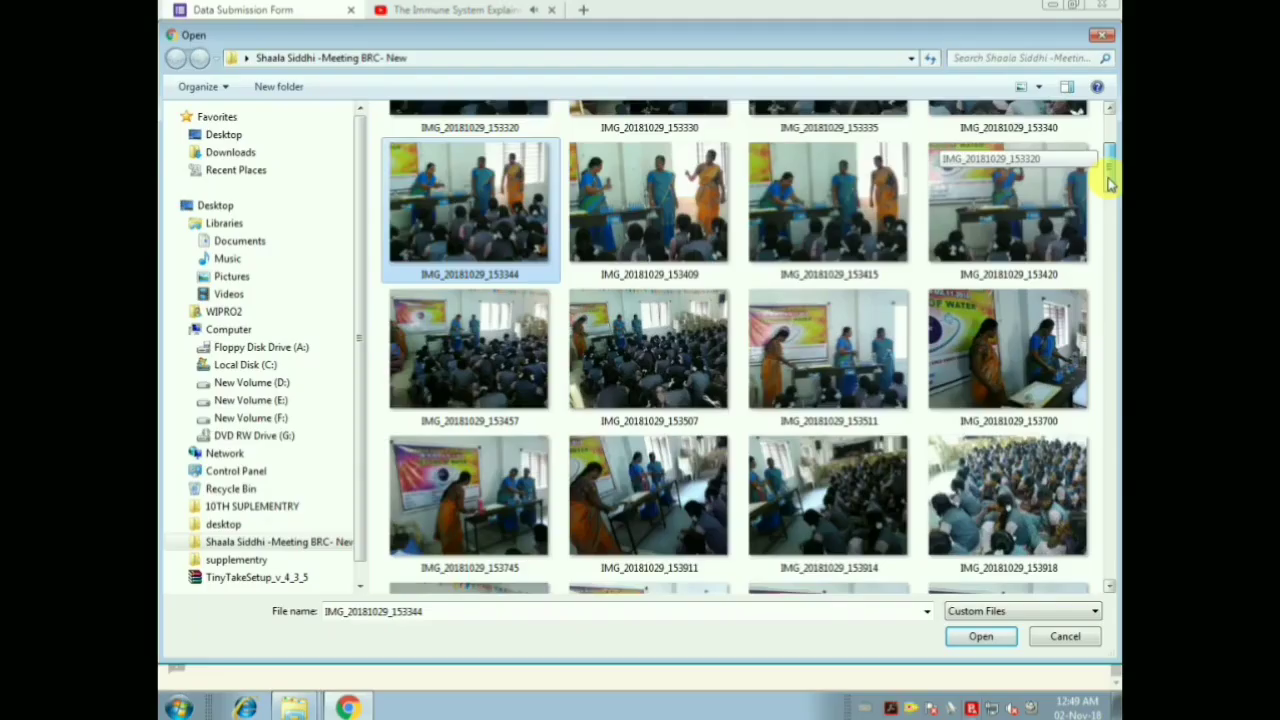
Select photo IMG_20181029_153911, leaving IMG_20181029_154503 deselected
{"action": "scroll", "coordinate": [529, 443], "scroll_direction": "down", "scroll_amount": 1}
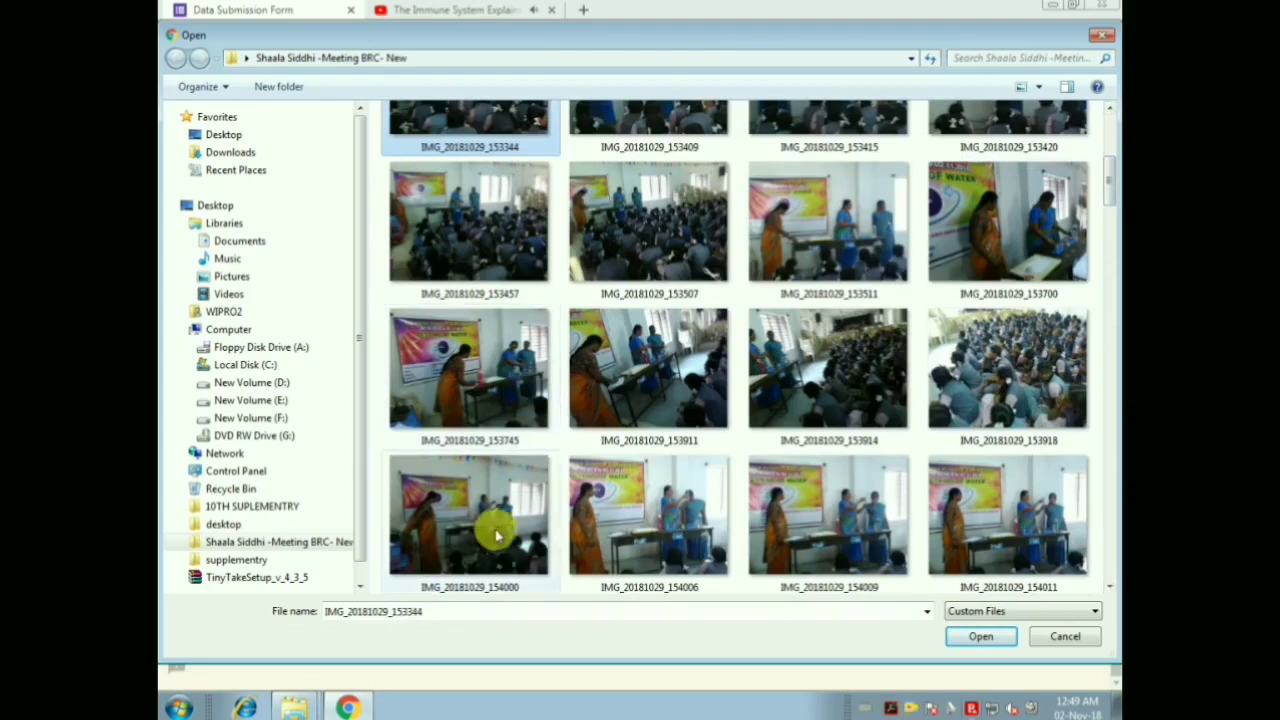
{"action": "left_click_drag", "start_coordinate": [1108, 172], "coordinate": [1108, 226]}
{"action": "left_click", "coordinate": [490, 430], "text": "ctrl"}
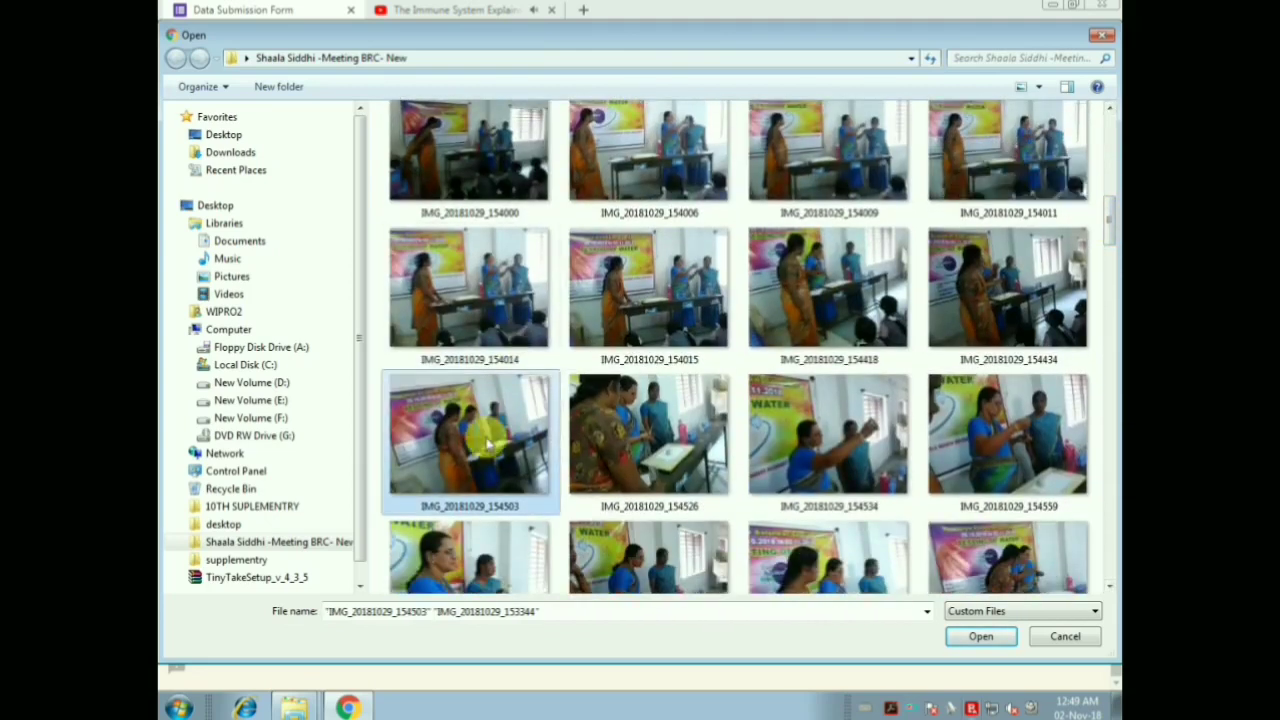
{"action": "left_click_drag", "start_coordinate": [1110, 229], "coordinate": [1110, 188]}
{"action": "scroll", "coordinate": [1110, 188], "scroll_direction": "down", "scroll_amount": 1}
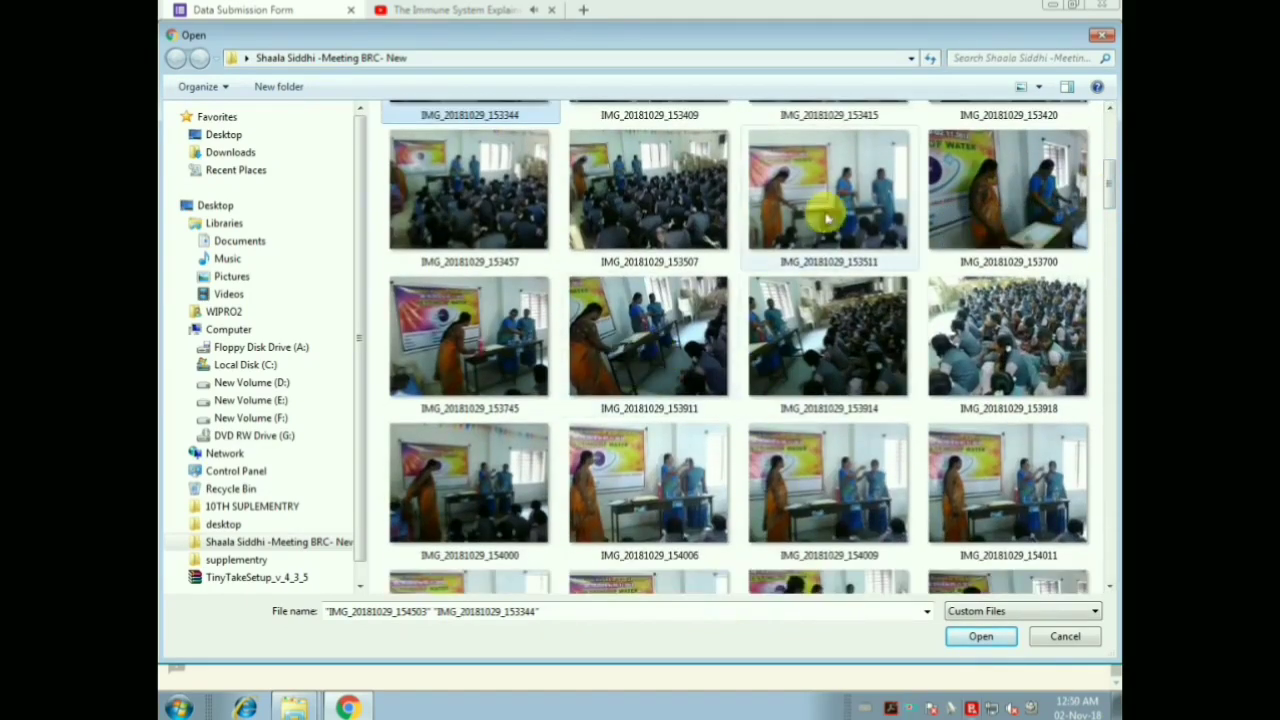
{"action": "left_click", "coordinate": [625, 348], "text": "ctrl"}
{"action": "scroll", "coordinate": [1109, 183], "scroll_direction": "down", "scroll_amount": 2}
{"action": "left_click", "coordinate": [470, 530], "text": "ctrl"}
{"action": "scroll", "coordinate": [1112, 243], "scroll_direction": "down", "scroll_amount": 2}
{"action": "left_click_drag", "start_coordinate": [1112, 243], "coordinate": [1111, 508]}
{"action": "left_click", "coordinate": [465, 297], "text": "ctrl"}
{"action": "left_click", "coordinate": [1044, 226], "text": "ctrl"}
{"action": "left_click", "coordinate": [966, 386], "text": "ctrl"}
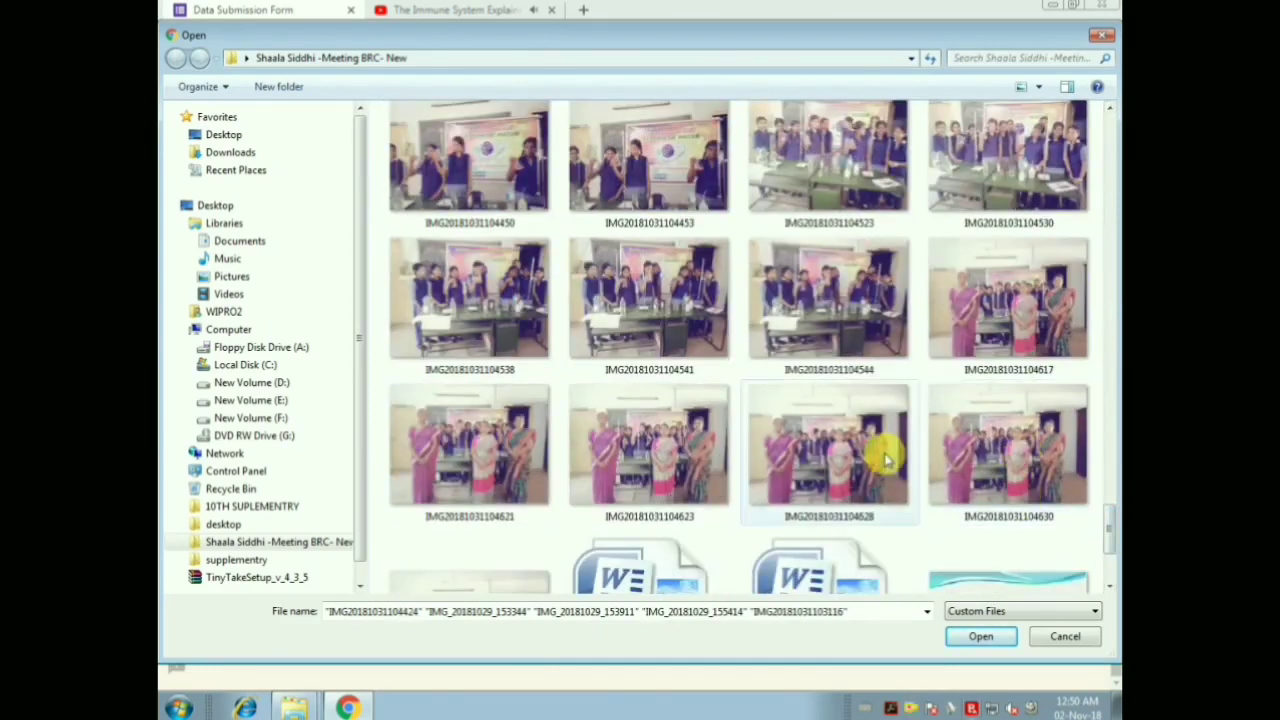
{"action": "left_click", "coordinate": [675, 458], "text": "ctrl"}
{"action": "left_click_drag", "start_coordinate": [1106, 523], "coordinate": [1110, 437]}
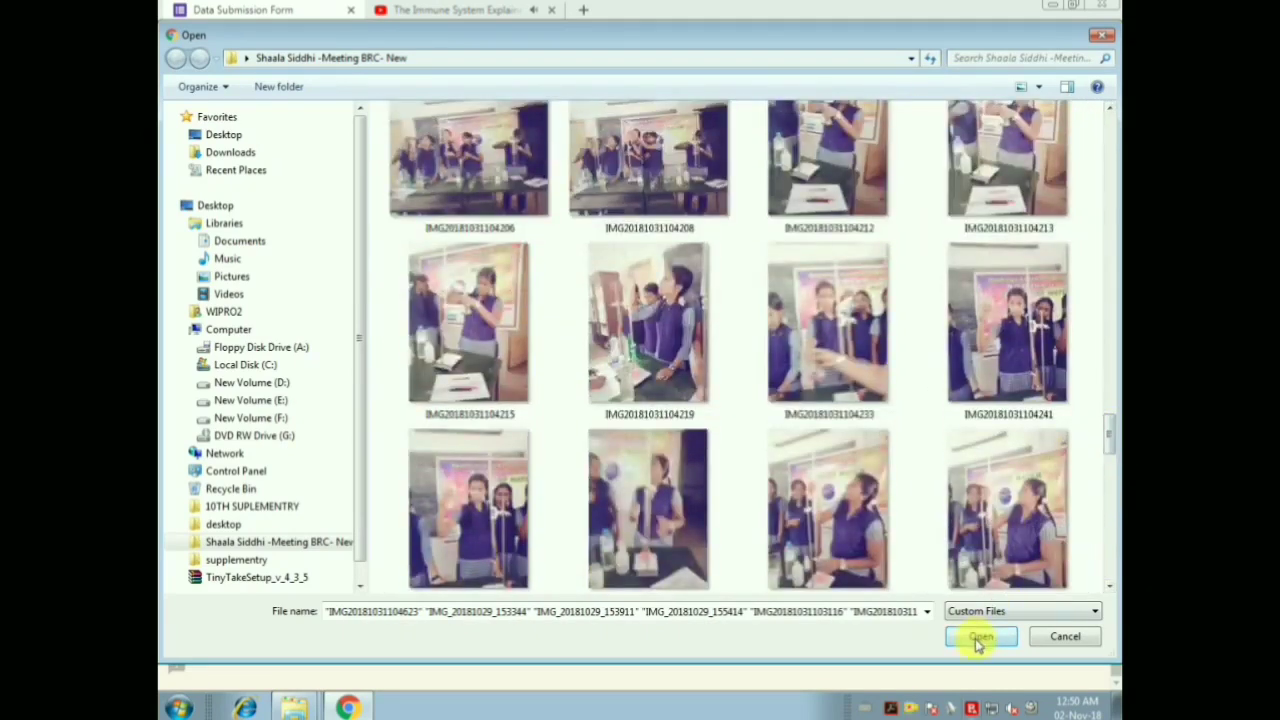
{"action": "left_click", "coordinate": [979, 637]}
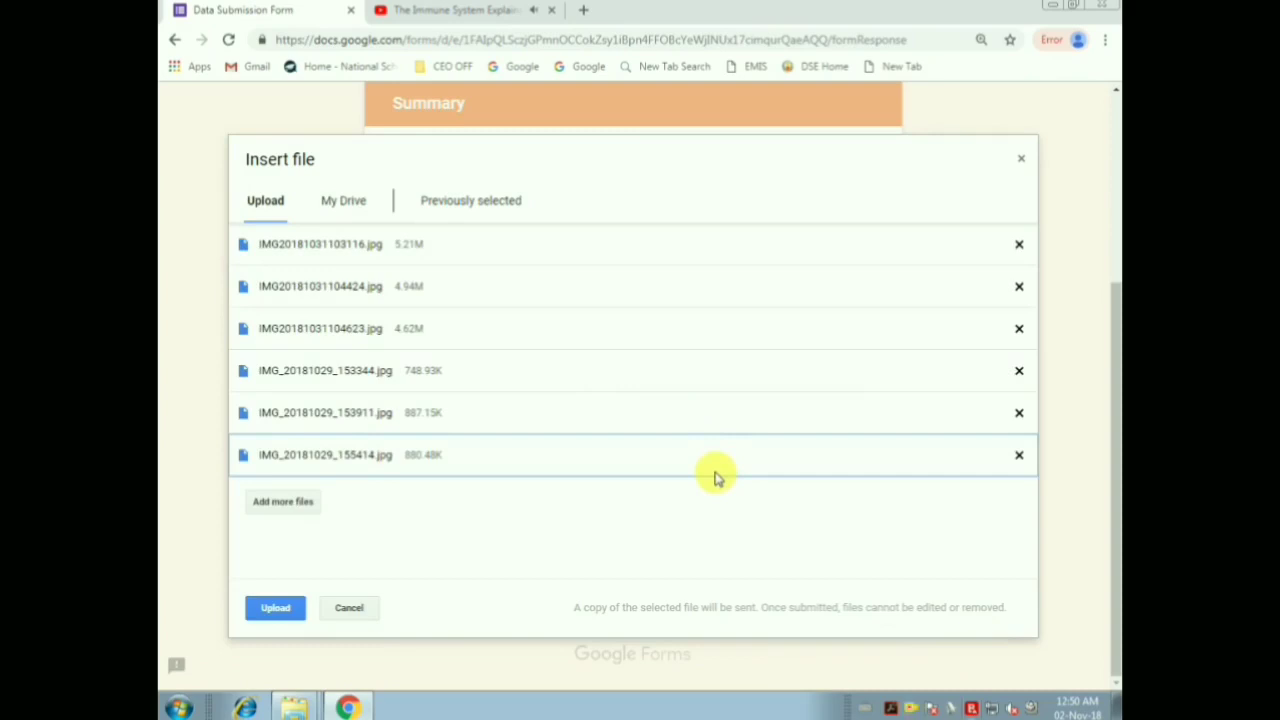
Upload the six photos to the Photographs question and submit the completed form
{"action": "left_click", "coordinate": [275, 607]}
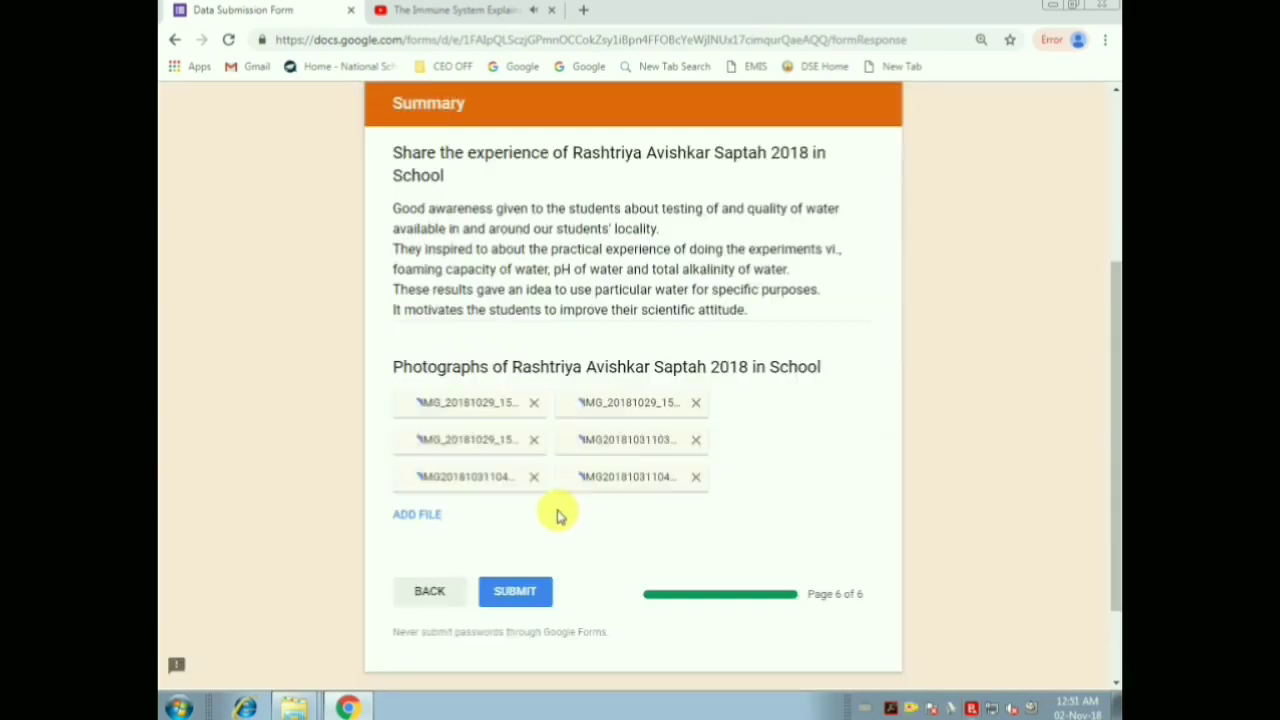
{"action": "scroll", "coordinate": [790, 440], "scroll_direction": "down", "scroll_amount": 1}
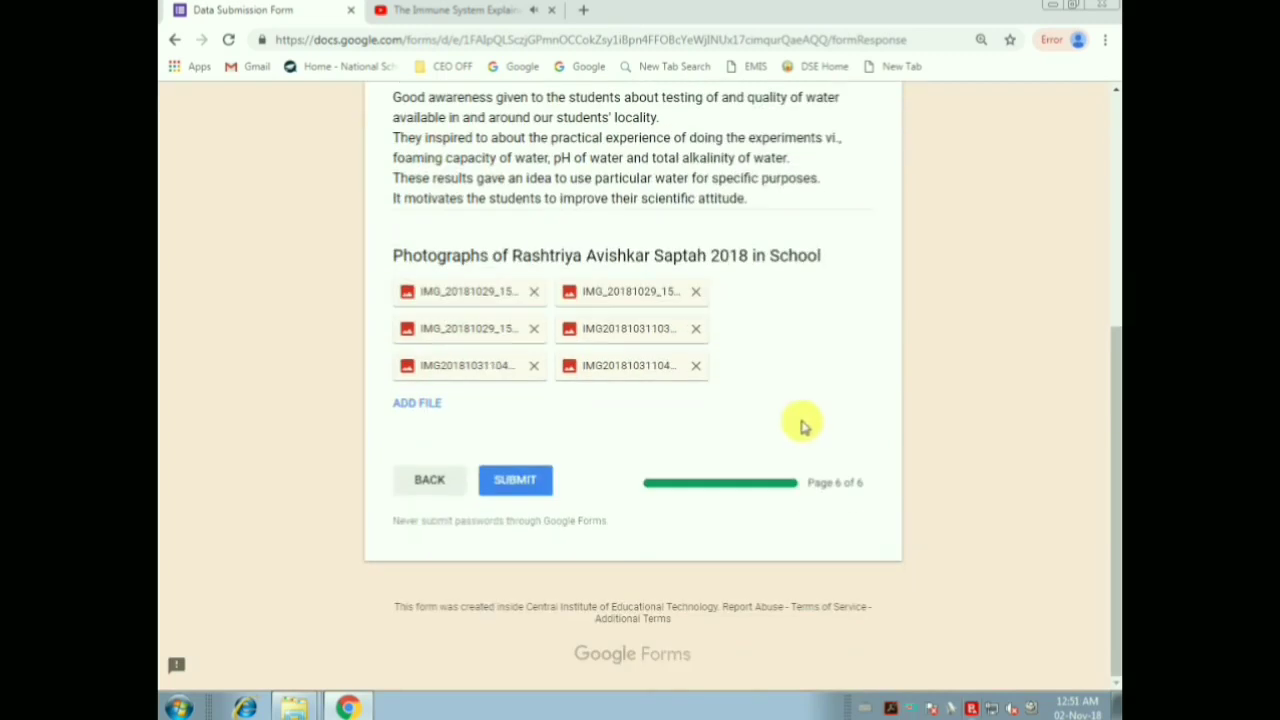
{"action": "left_click", "coordinate": [520, 482]}
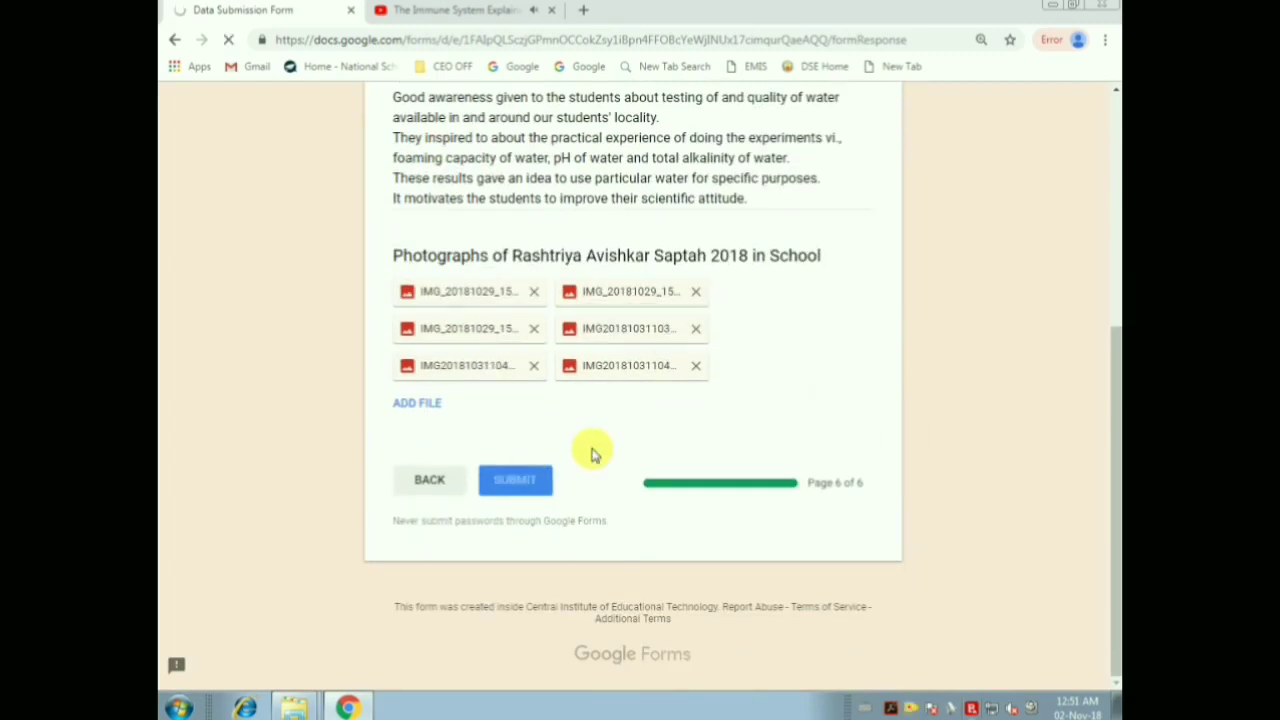